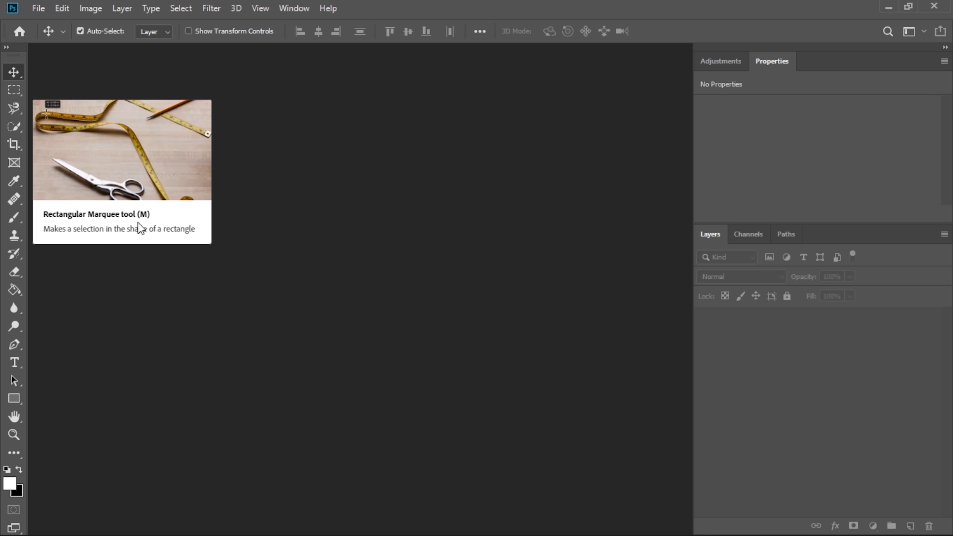
# Activate the Rectangular Marquee tool and open antioxidant-ball-shaped-citrus-1985140 and blank-clean-contemporary-1557183 together from the Downloads folder.
pyautogui.click(16, 92)
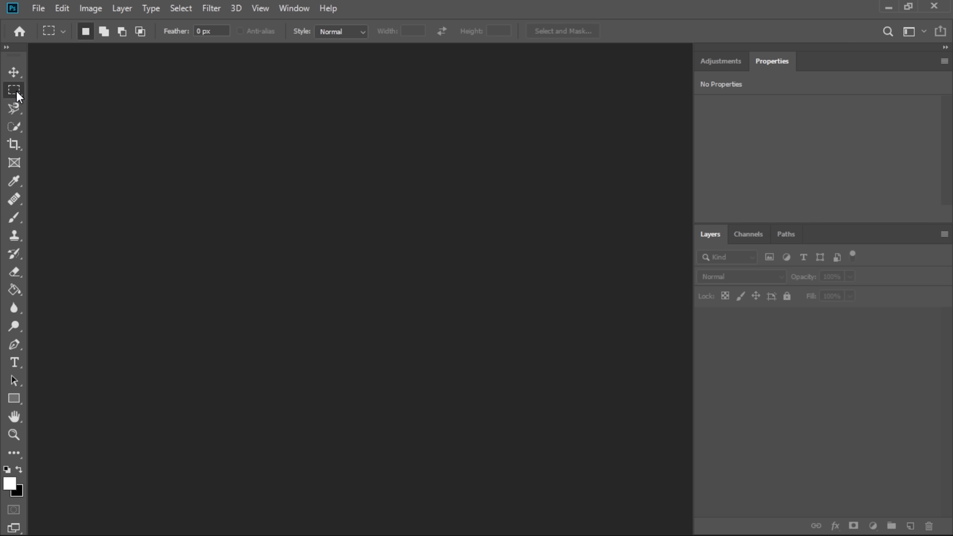
pyautogui.rightClick(17, 93)
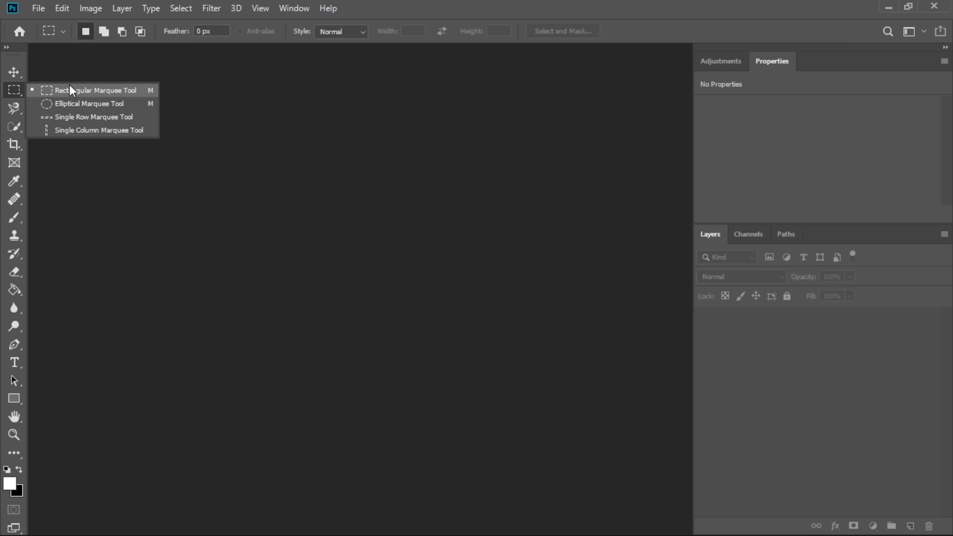
pyautogui.click(39, 10)
pyautogui.click(49, 36)
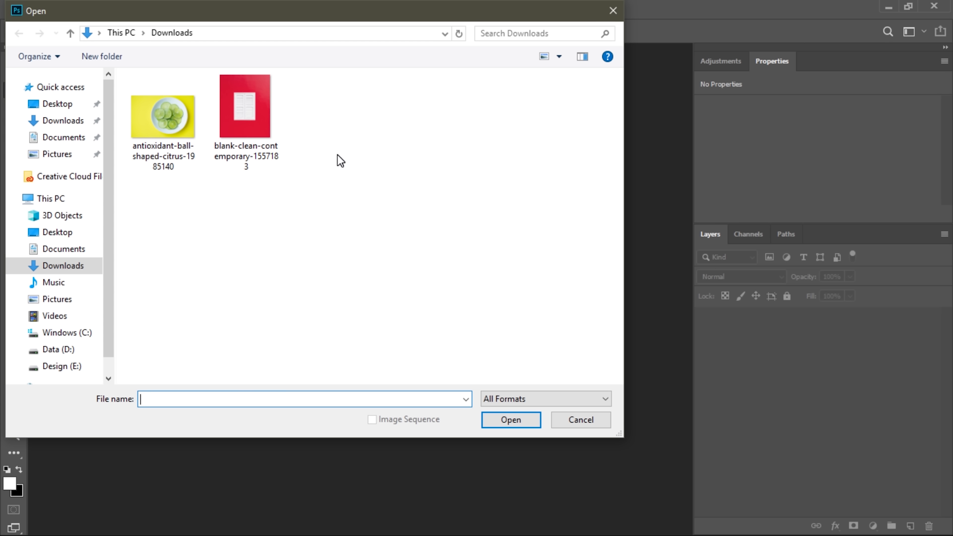
pyautogui.moveTo(337, 155); pyautogui.dragTo(172, 124)
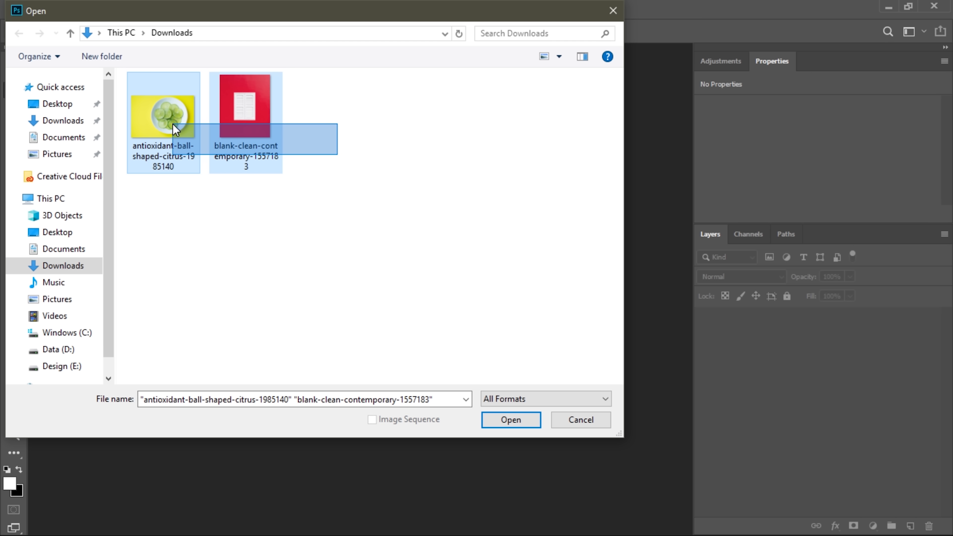
pyautogui.click(511, 420)
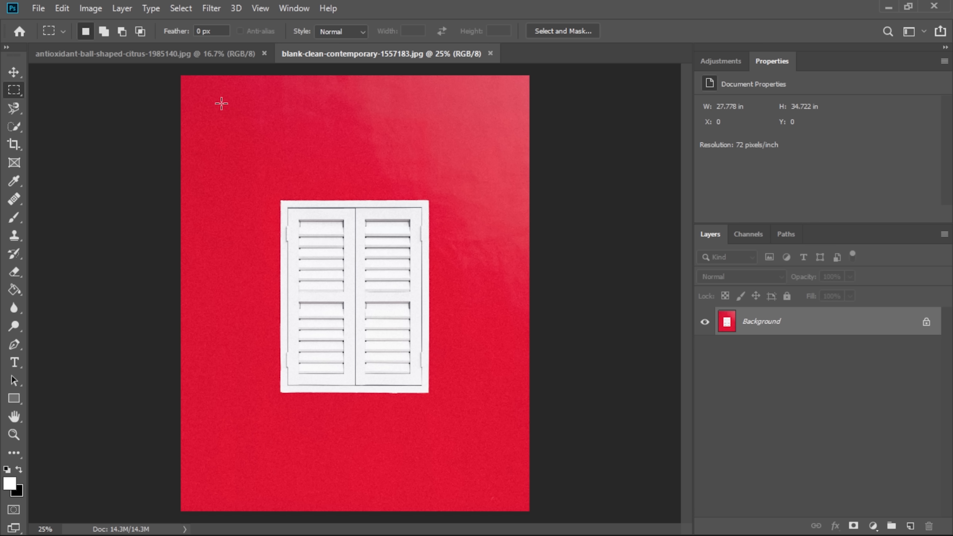
# Select the white shuttered window on the red wall with a rectangular marquee along its outer frame, clearing any trial selection first.
pyautogui.moveTo(221, 104); pyautogui.dragTo(299, 181)
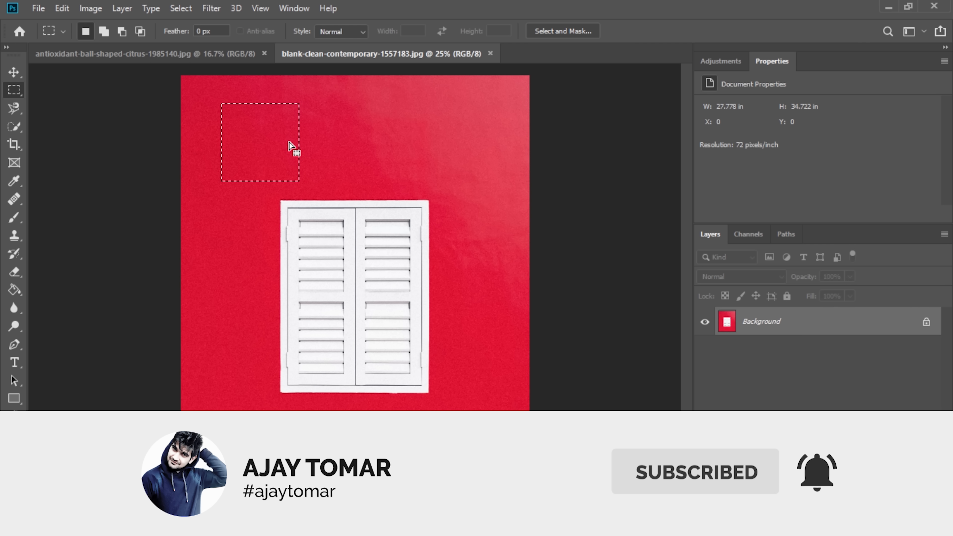
pyautogui.hotkey('ctrl', 'd')
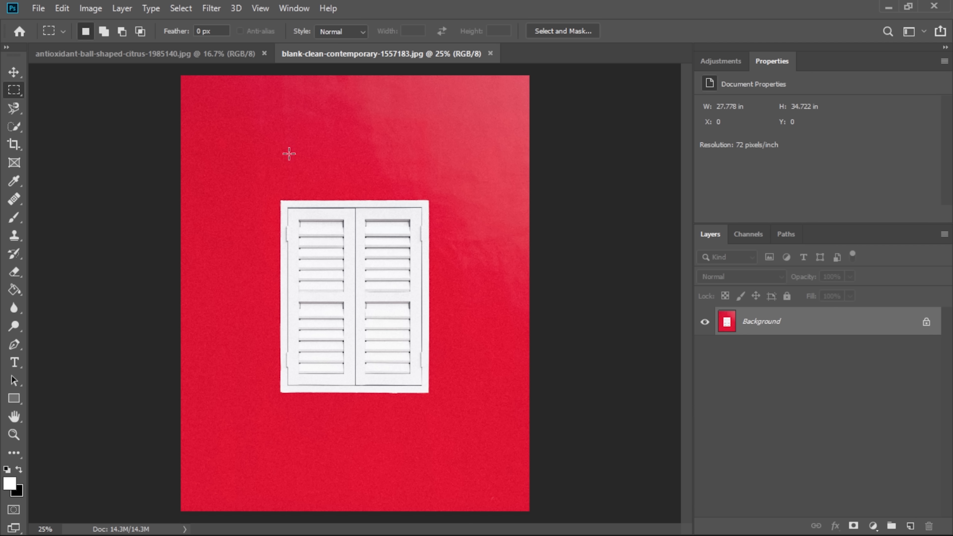
pyautogui.hotkey('ctrl', '+')
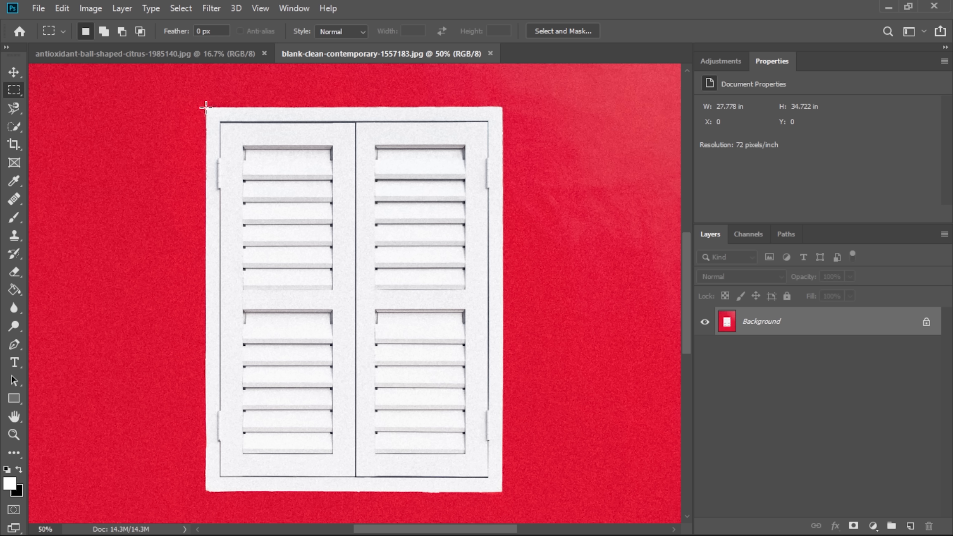
pyautogui.moveTo(205, 108); pyautogui.dragTo(503, 492)
pyautogui.hotkey('ctrl', '-')
pyautogui.hotkey('ctrl', '-')
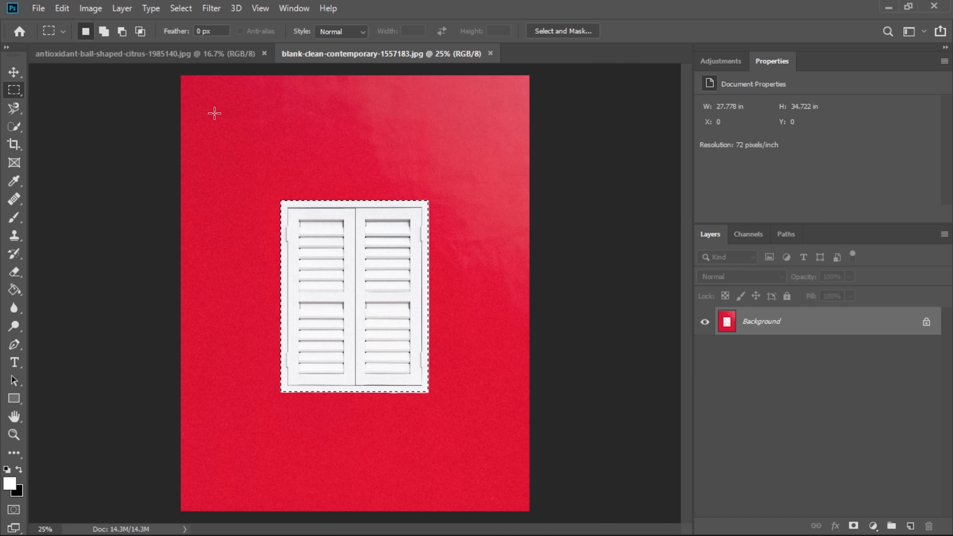
# Try moving the selected window directly on the Background with the Move tool, undoing each move.
pyautogui.click(14, 71)
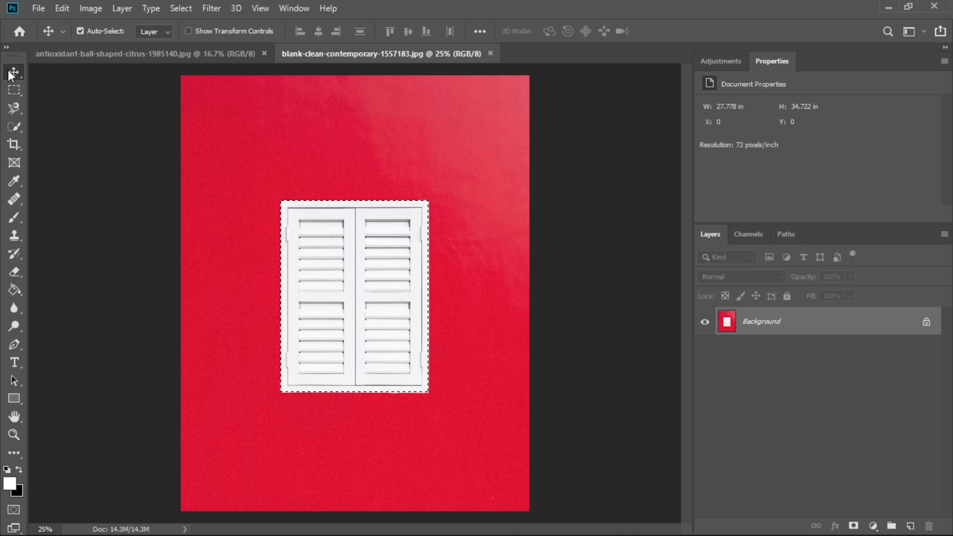
pyautogui.moveTo(298, 260); pyautogui.dragTo(310, 237)
pyautogui.hotkey('ctrl', 'z')
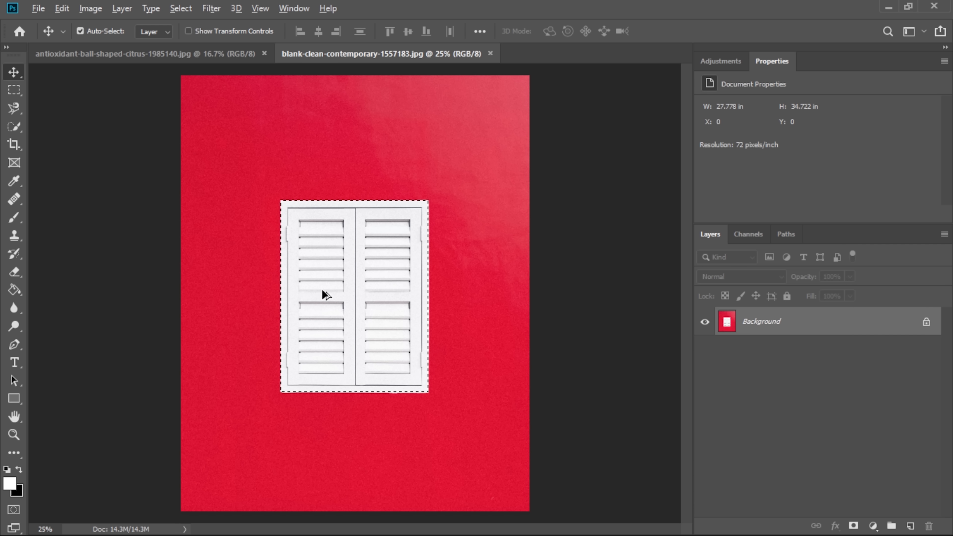
pyautogui.moveTo(323, 286)
pyautogui.mouseDown()
pyautogui.moveTo(348, 225)
pyautogui.moveTo(413, 182)
pyautogui.moveTo(239, 188)
pyautogui.moveTo(251, 275)
pyautogui.moveTo(325, 283)
pyautogui.moveTo(321, 294)
pyautogui.mouseUp()
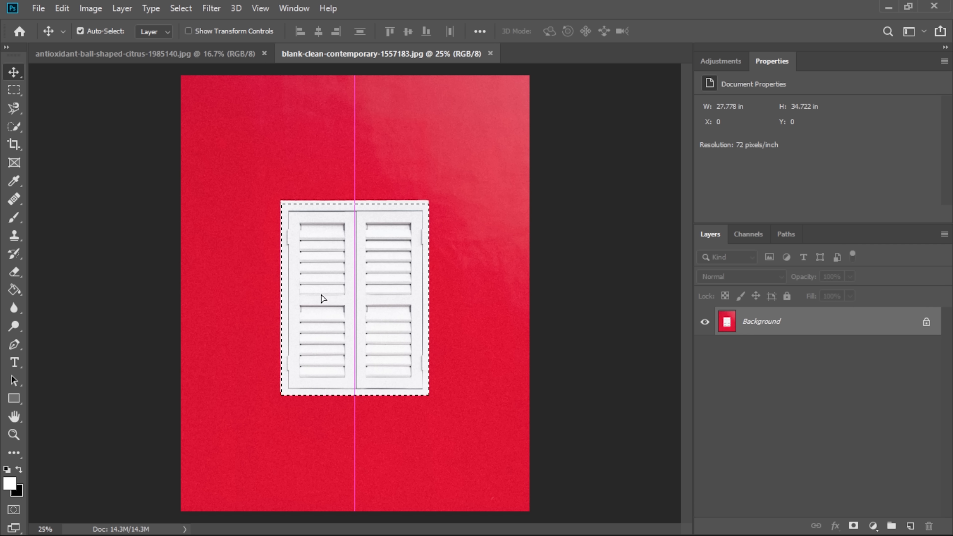
pyautogui.hotkey('ctrl', 'z')
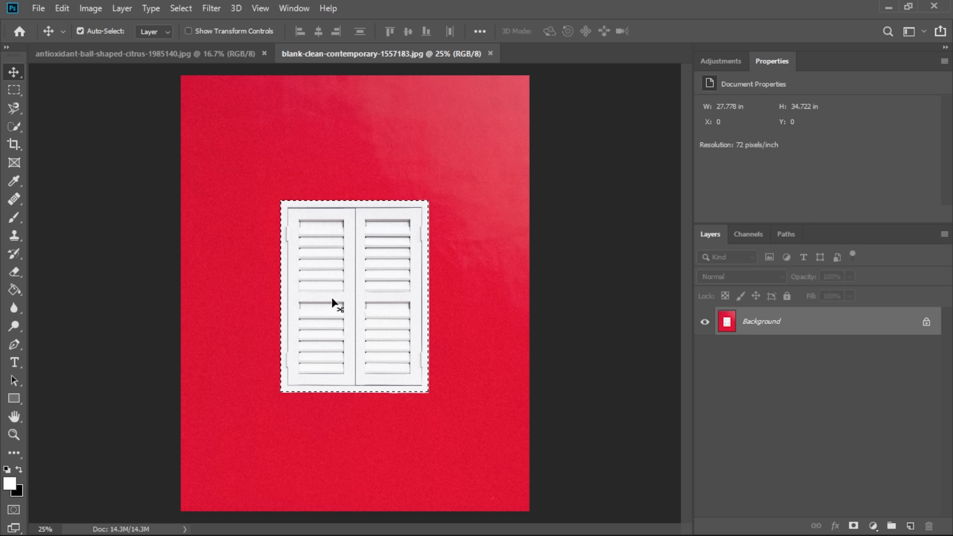
# Copy the selected window to a new layer and hide the Background layer.
pyautogui.hotkey('ctrl', 'c')
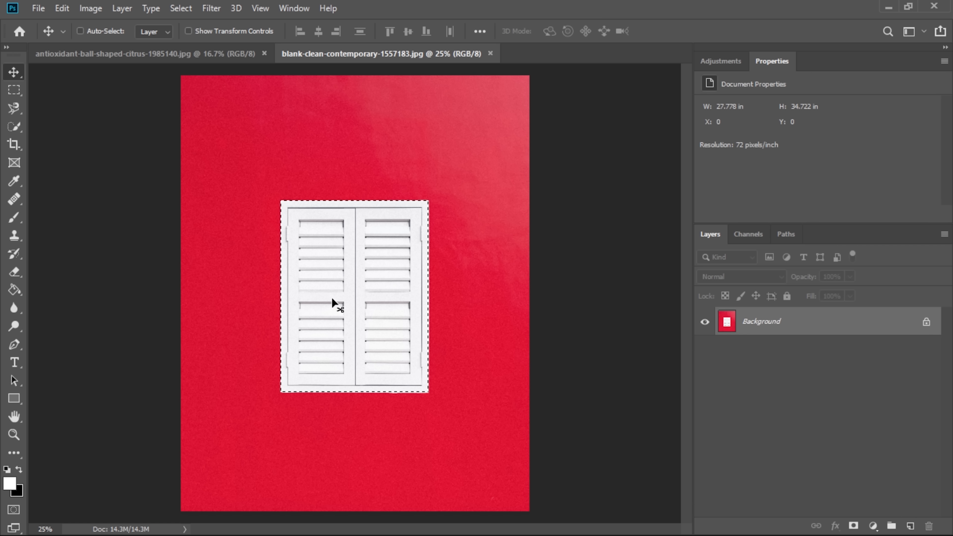
pyautogui.hotkey('ctrl', 'j')
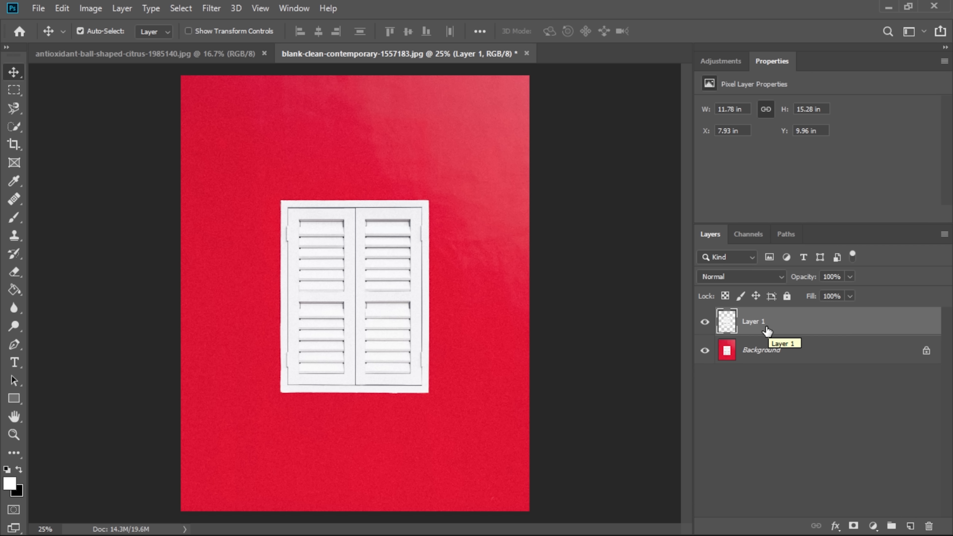
pyautogui.click(704, 352)
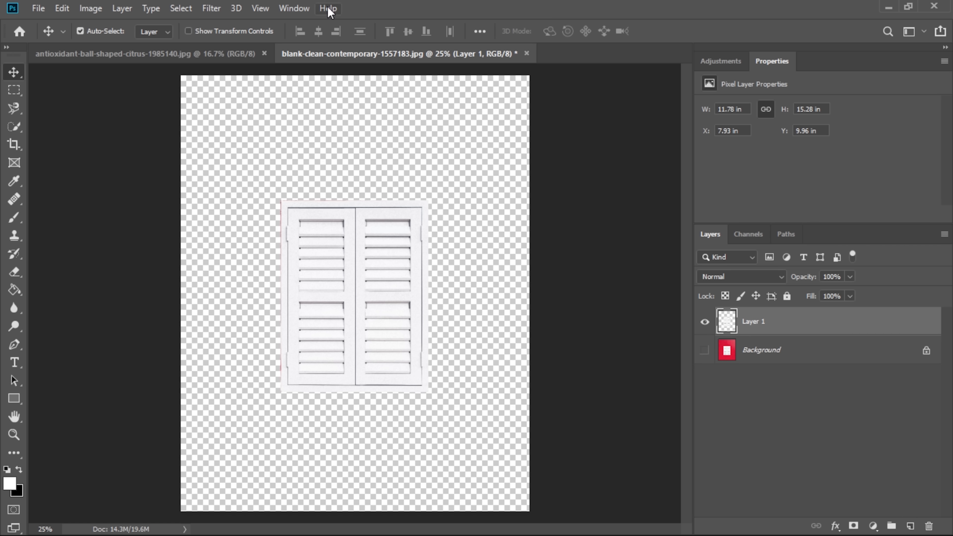
# Switch to the citrus image and draw a trial circular selection with the Elliptical Marquee tool, then deselect it.
pyautogui.click(12, 93)
pyautogui.rightClick(12, 91)
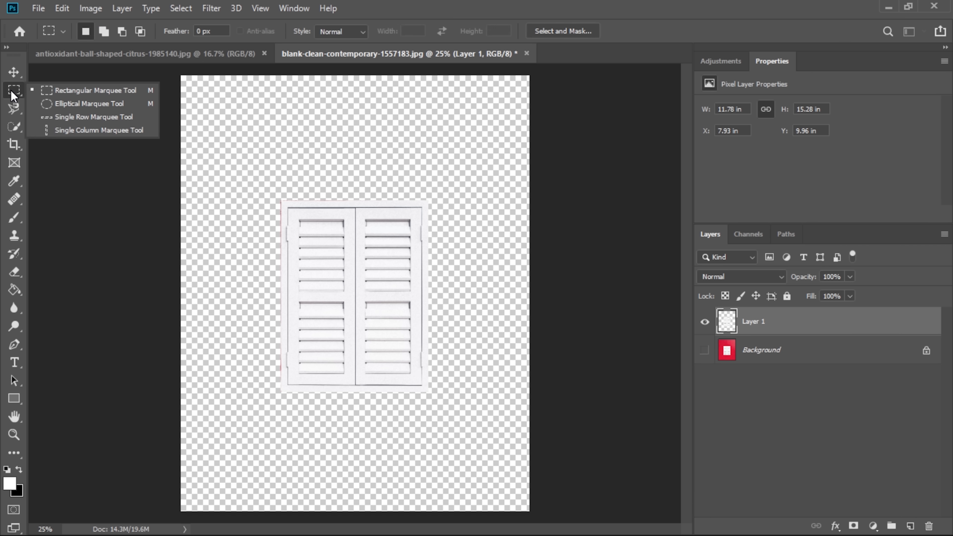
pyautogui.click(66, 106)
pyautogui.click(157, 54)
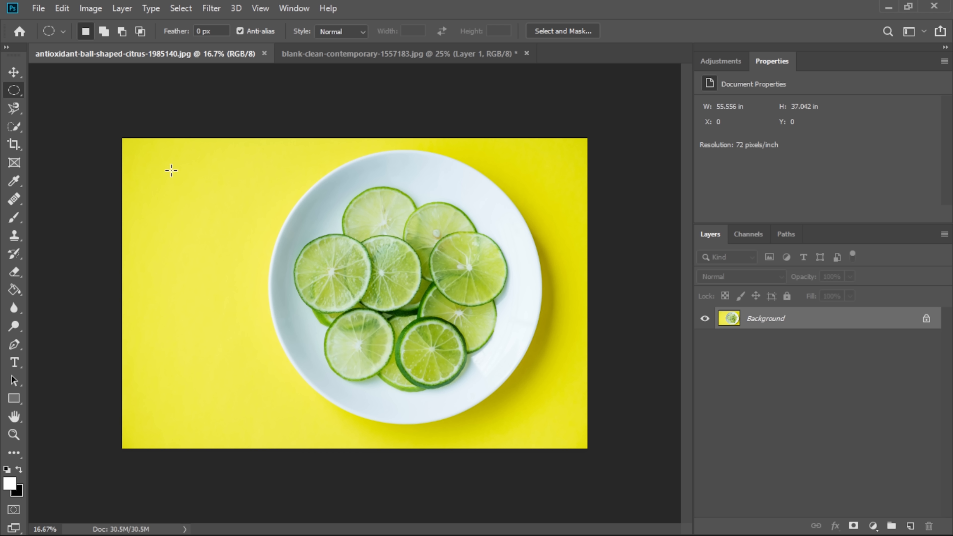
pyautogui.moveTo(170, 170); pyautogui.dragTo(491, 364)
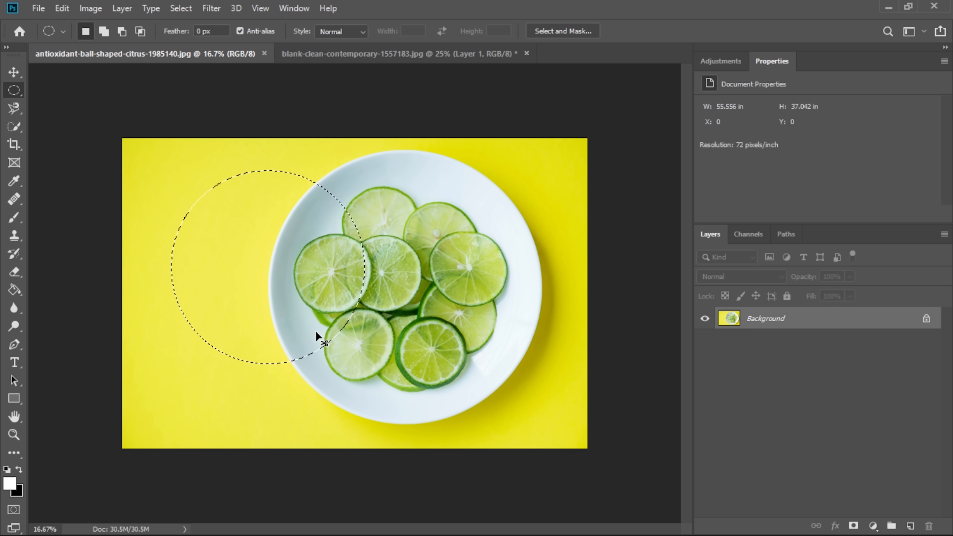
pyautogui.hotkey('ctrl', 'd')
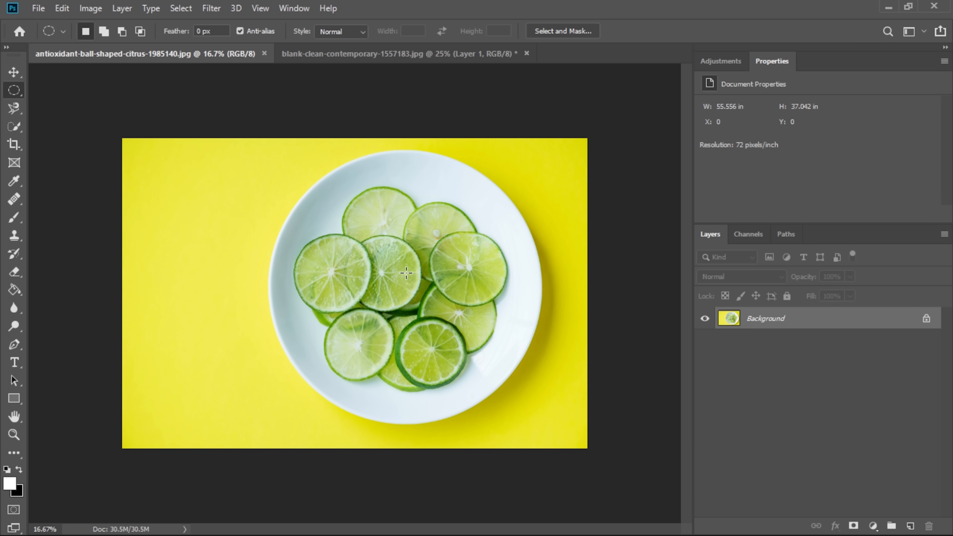
# Select the plate of limes with a circular marquee about 32.13 in across, drawn outward from the plate's centre.
pyautogui.hotkey('ctrl', '+')
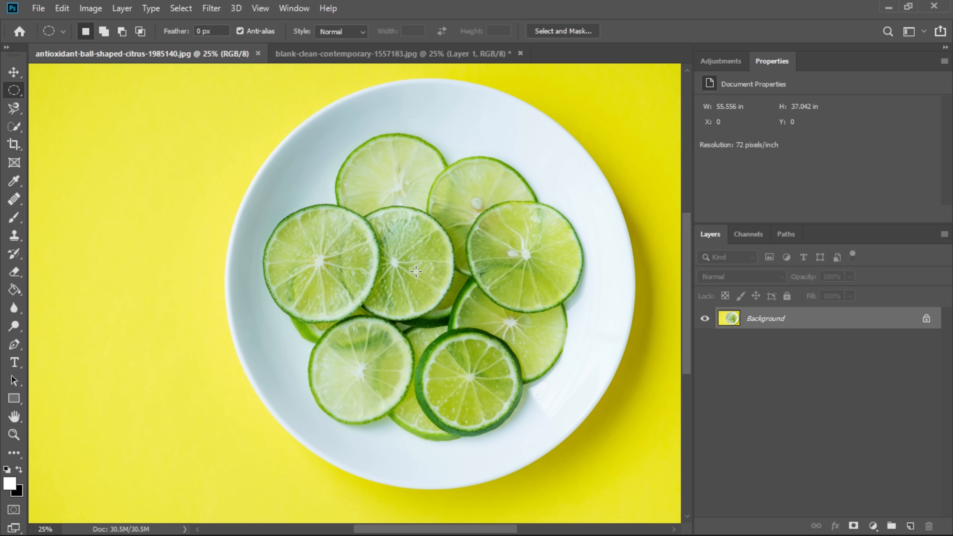
pyautogui.hscroll(1, 415, 270)
pyautogui.hscroll(2, 415, 270)
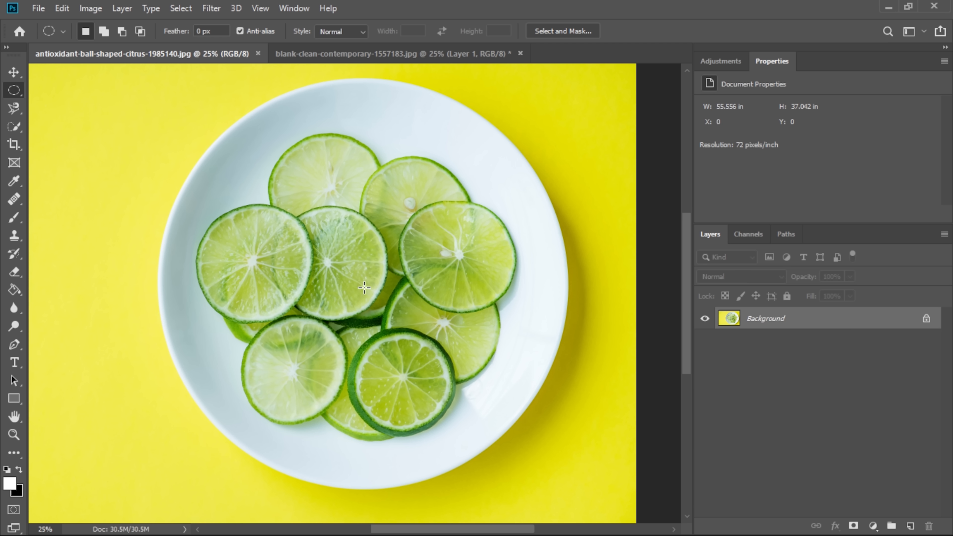
pyautogui.moveTo(364, 287); pyautogui.dragTo(601, 488)
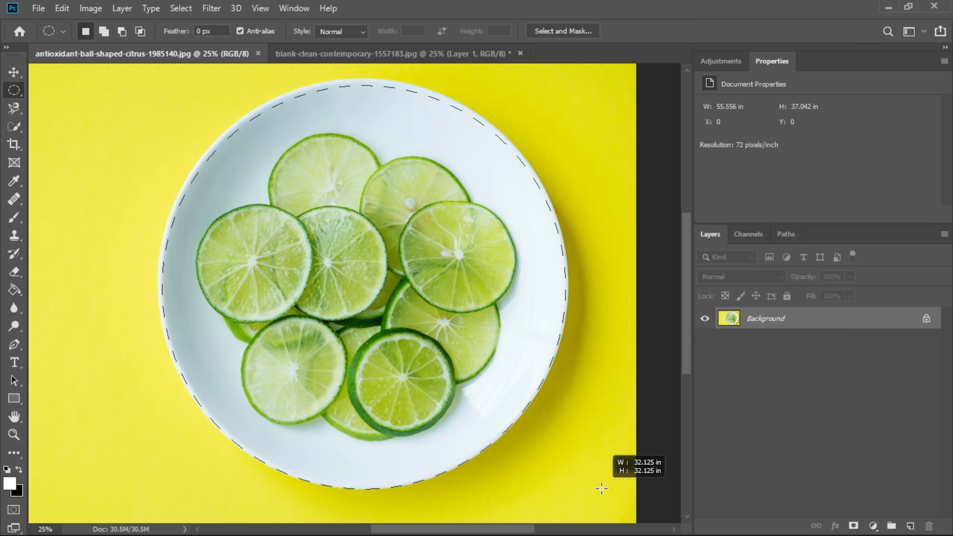
pyautogui.moveTo(601, 488); pyautogui.dragTo(597, 484)
pyautogui.hotkey('ctrl', '-')
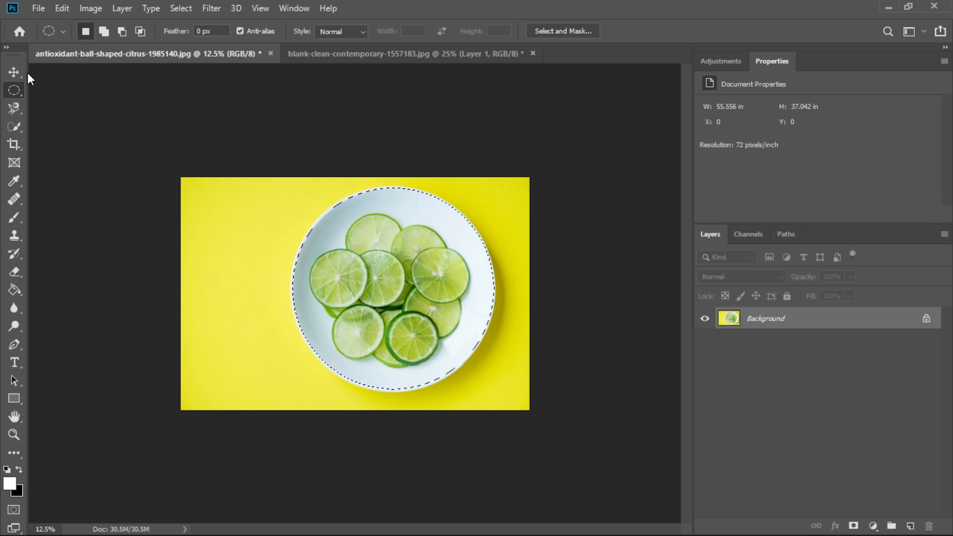
# Try moving the selected plate across the yellow background with the Move tool, undoing each move.
pyautogui.click(14, 72)
pyautogui.moveTo(383, 263); pyautogui.dragTo(295, 280)
pyautogui.hotkey('ctrl', 'z')
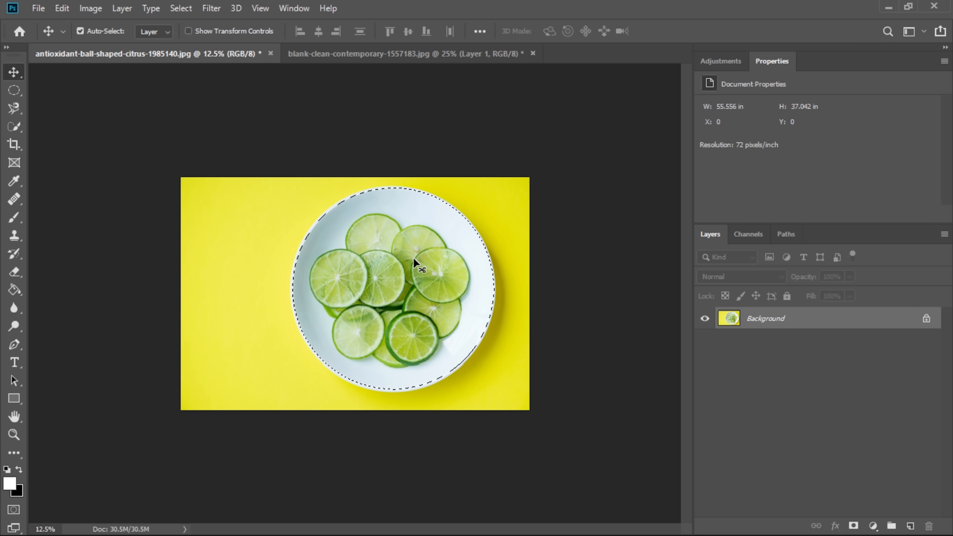
pyautogui.moveTo(411, 258); pyautogui.dragTo(301, 271)
pyautogui.hotkey('ctrl', 'z')
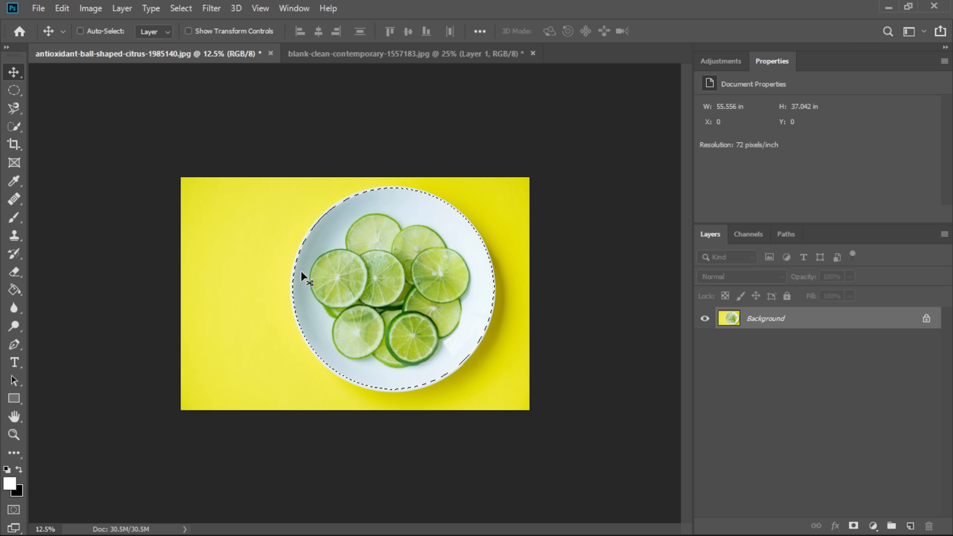
# Copy the selected plate to a new layer and check the cutout by hiding and reshowing the Background layer.
pyautogui.hotkey('ctrl', 'j')
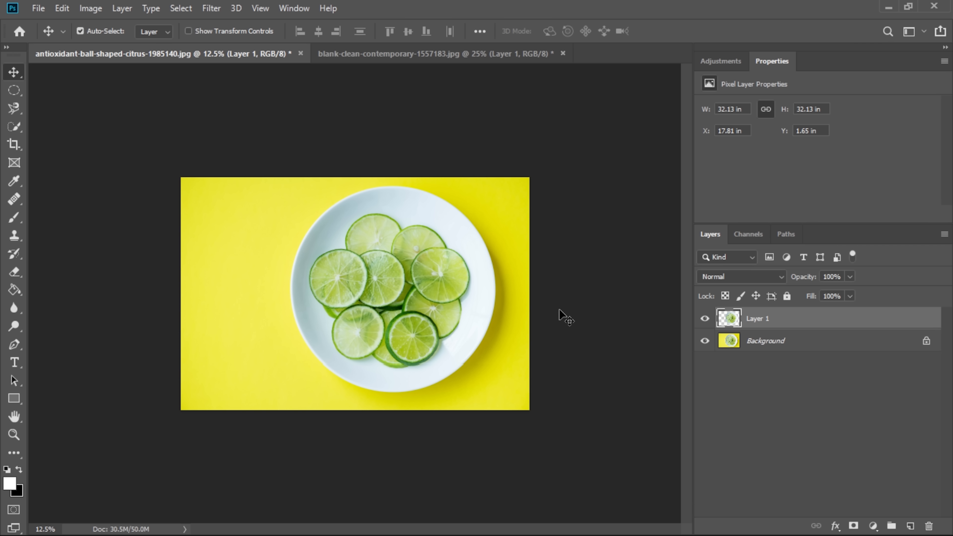
pyautogui.click(705, 340)
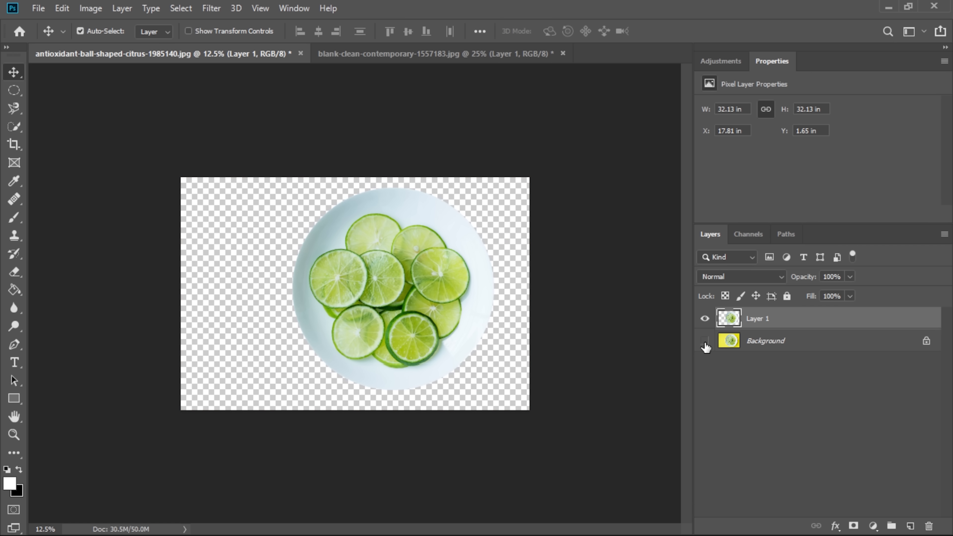
pyautogui.click(705, 340)
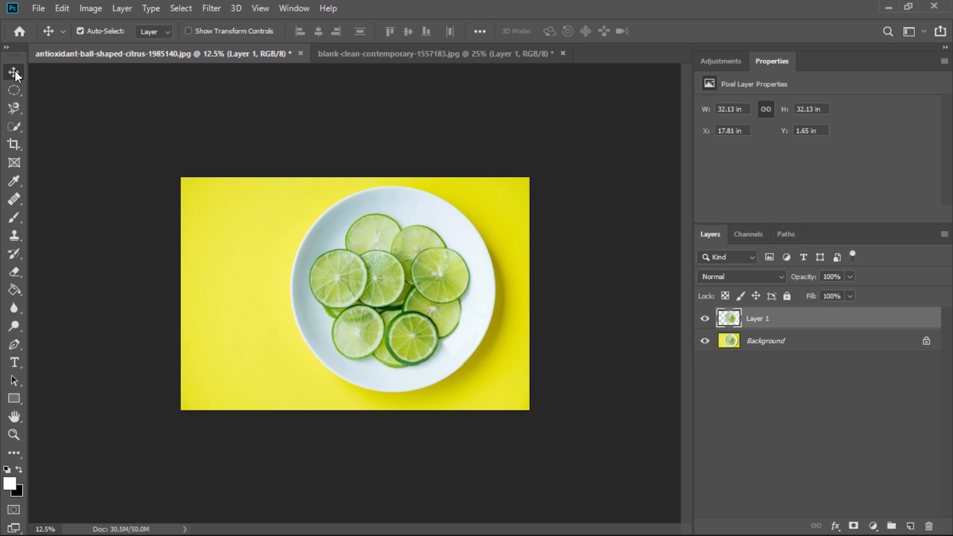
# Select a single-pixel row across the upper part of the citrus image with the Single Row Marquee tool.
pyautogui.rightClick(14, 91)
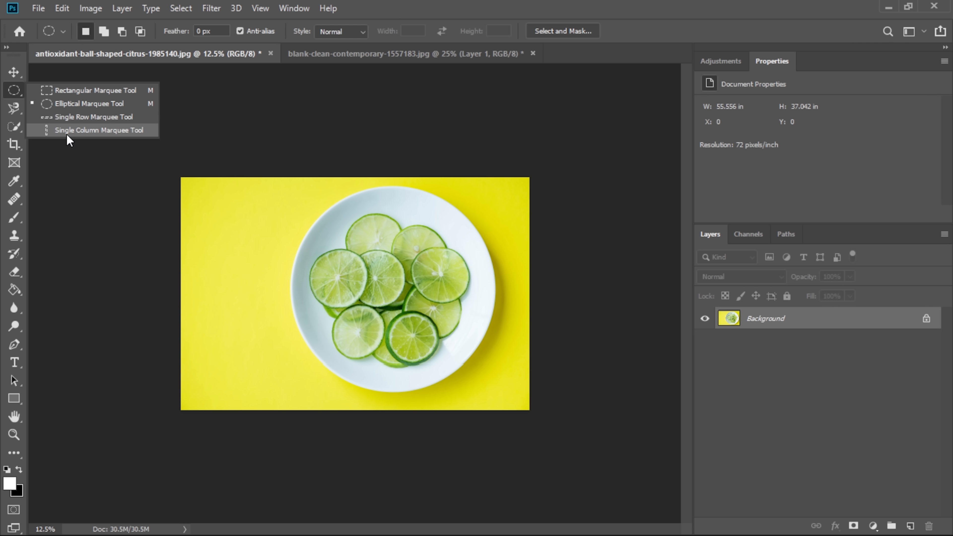
pyautogui.click(100, 110)
pyautogui.hotkey('ctrl', '+')
pyautogui.hotkey('ctrl', '+')
pyautogui.hotkey('ctrl', '+')
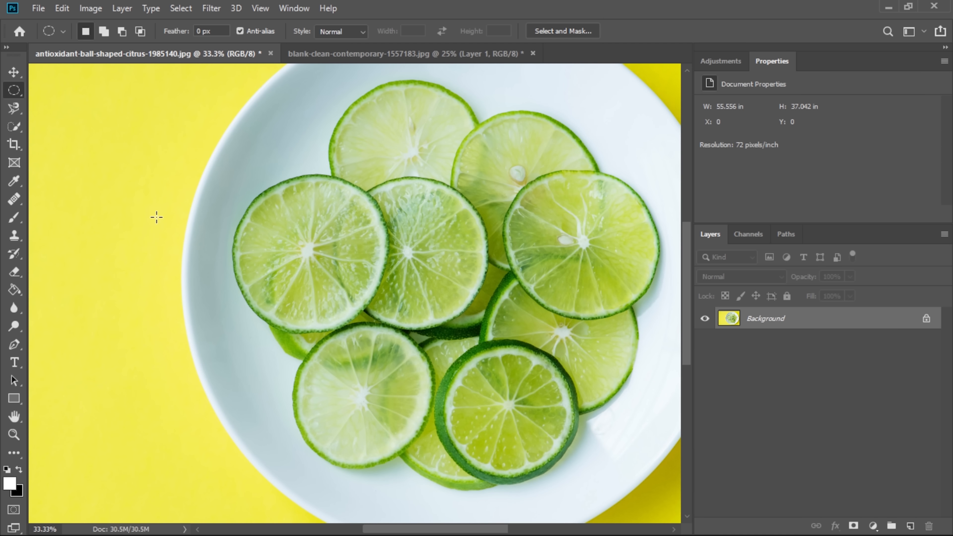
pyautogui.scroll(5, 155, 215)
pyautogui.hscroll(-4, 156, 216)
pyautogui.hscroll(-1, 154, 219)
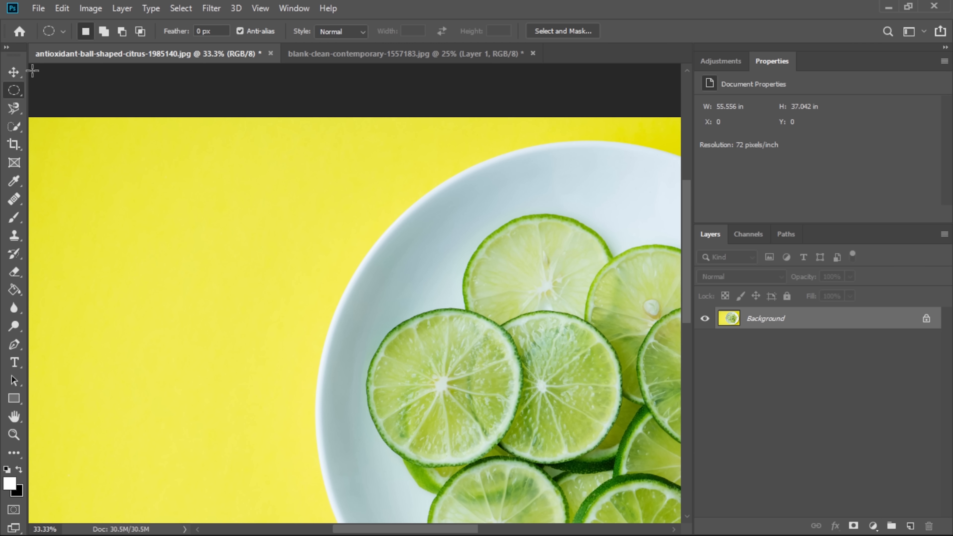
pyautogui.rightClick(14, 90)
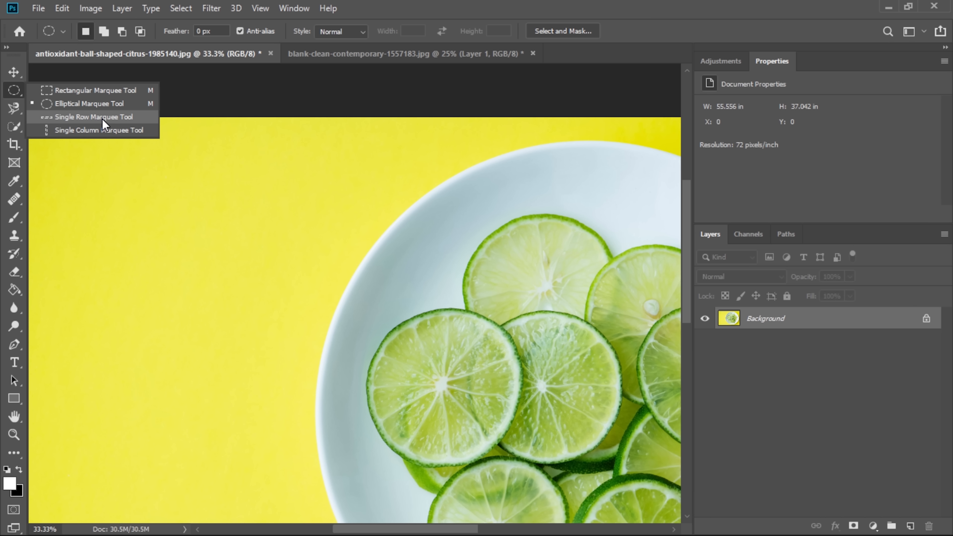
pyautogui.click(102, 118)
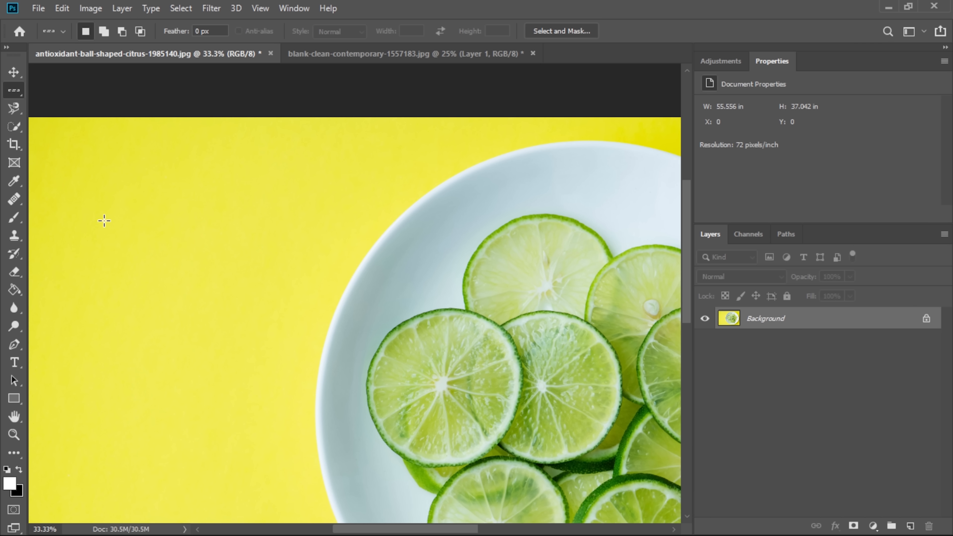
pyautogui.hscroll(-1, 104, 221)
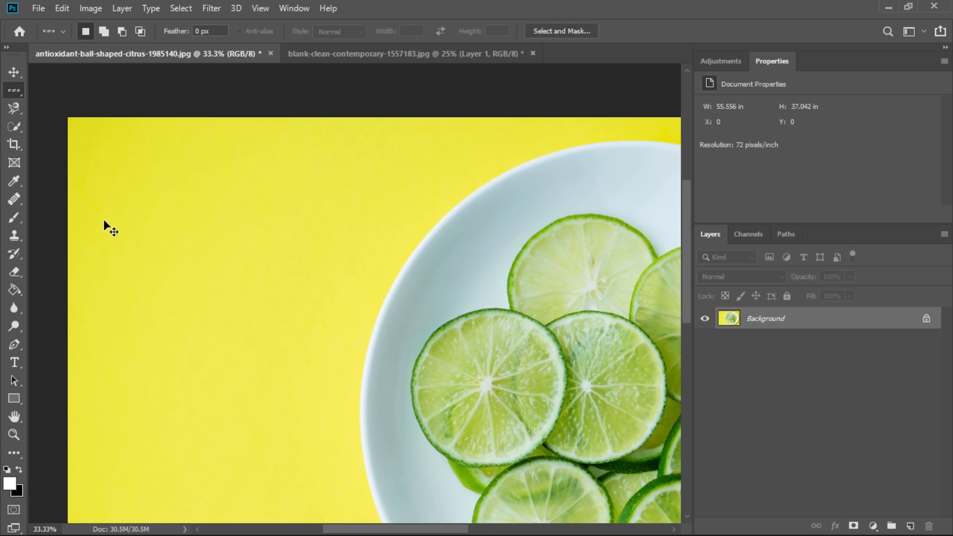
pyautogui.click(129, 235)
# Stroke the selected row with a 30 px white line, centered, in Normal mode at 100% opacity.
pyautogui.click(63, 10)
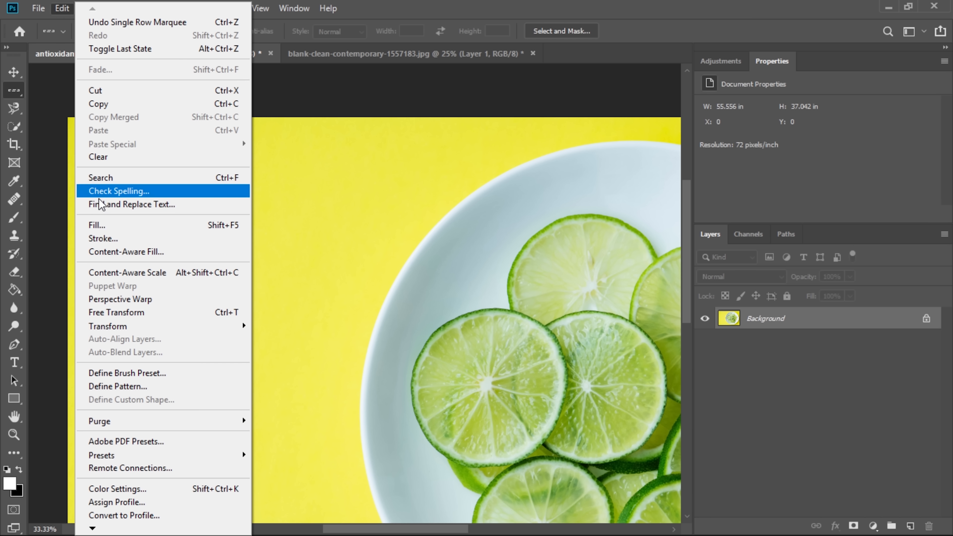
pyautogui.click(101, 238)
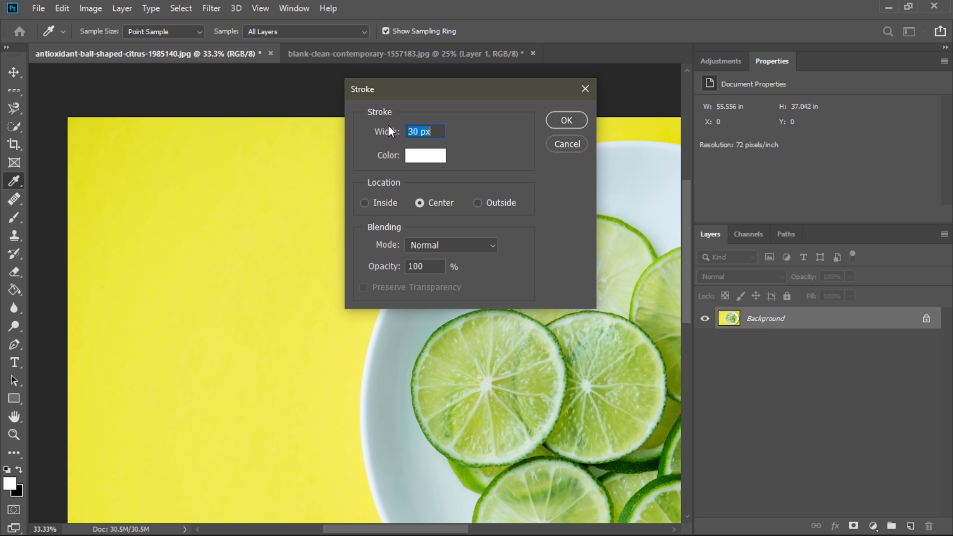
pyautogui.click(562, 122)
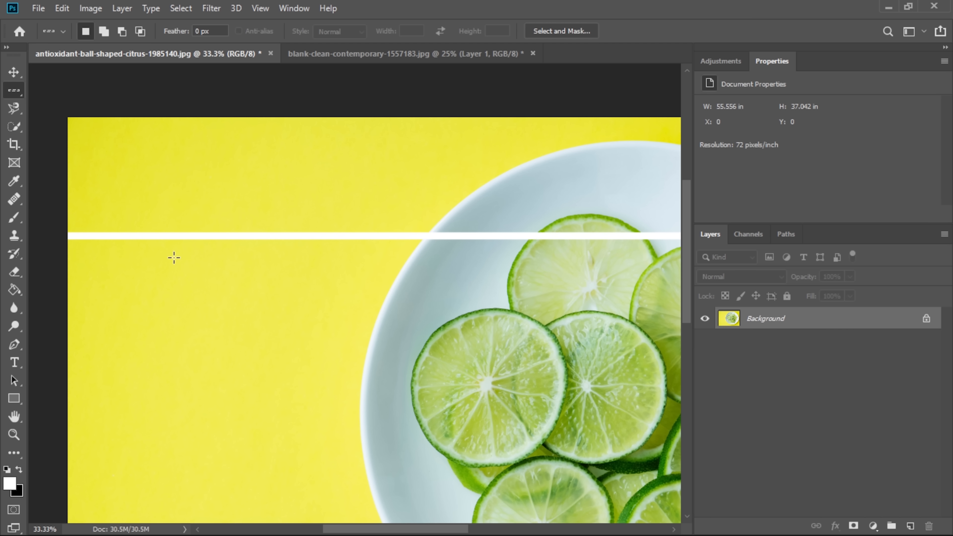
# Select a single-pixel column through the yellow area left of the plate with the Single Column Marquee tool.
pyautogui.hotkey('ctrl', '-')
pyautogui.hotkey('ctrl', '-')
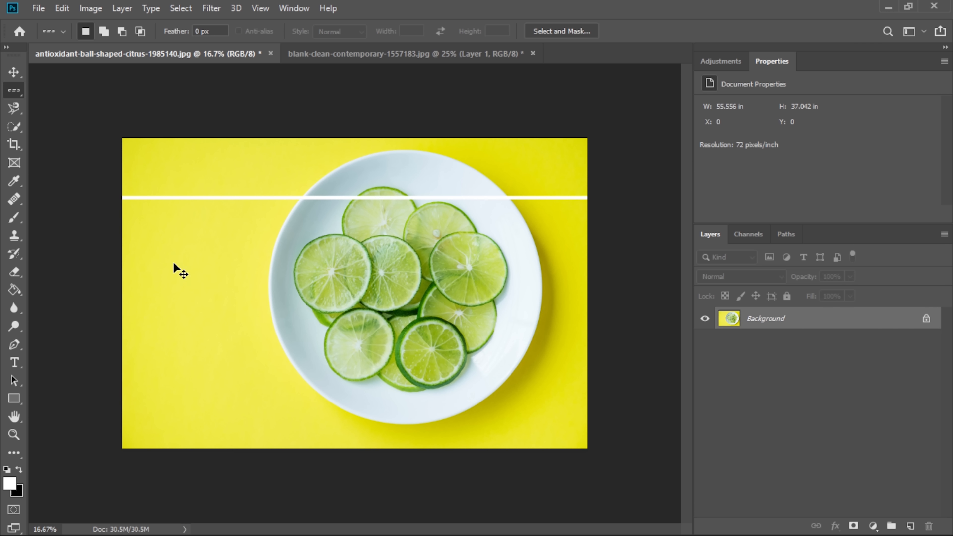
pyautogui.rightClick(17, 90)
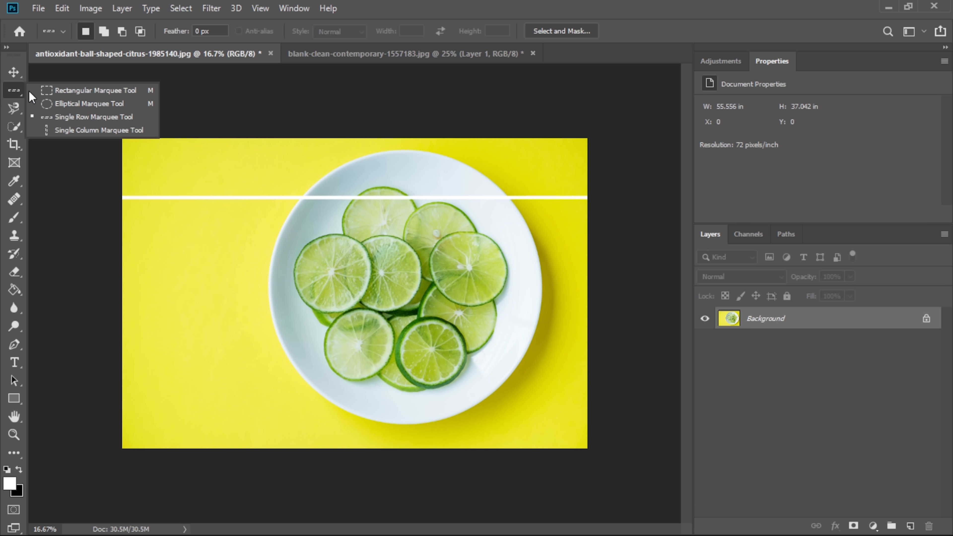
pyautogui.click(75, 131)
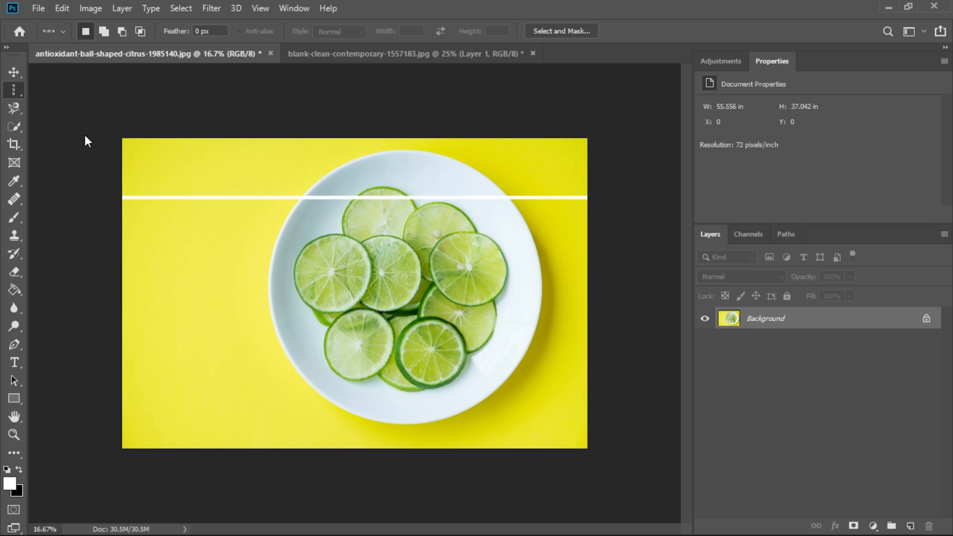
pyautogui.click(188, 165)
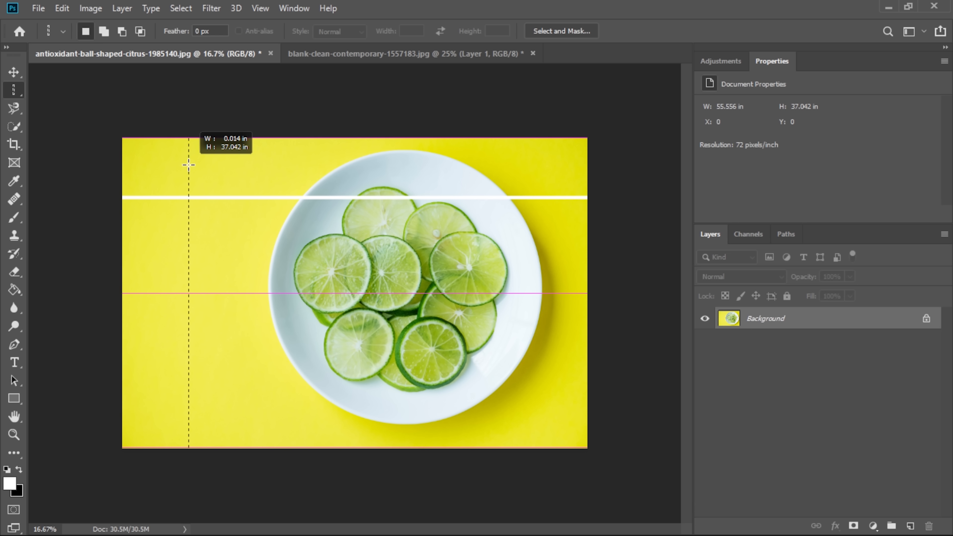
pyautogui.hotkey('ctrl', 'd')
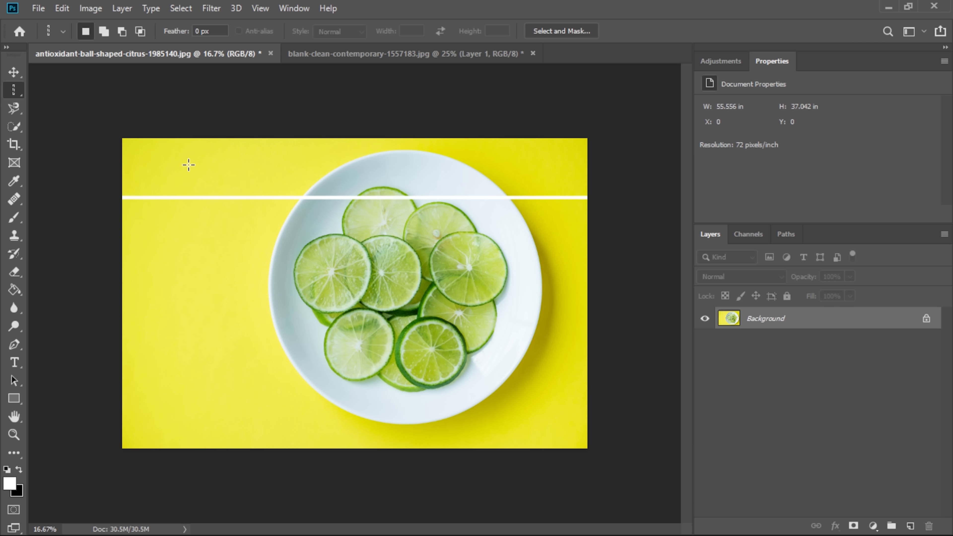
# Stroke the selected column with a 30 px white line, centered, at 100% opacity.
pyautogui.click(65, 9)
pyautogui.click(98, 237)
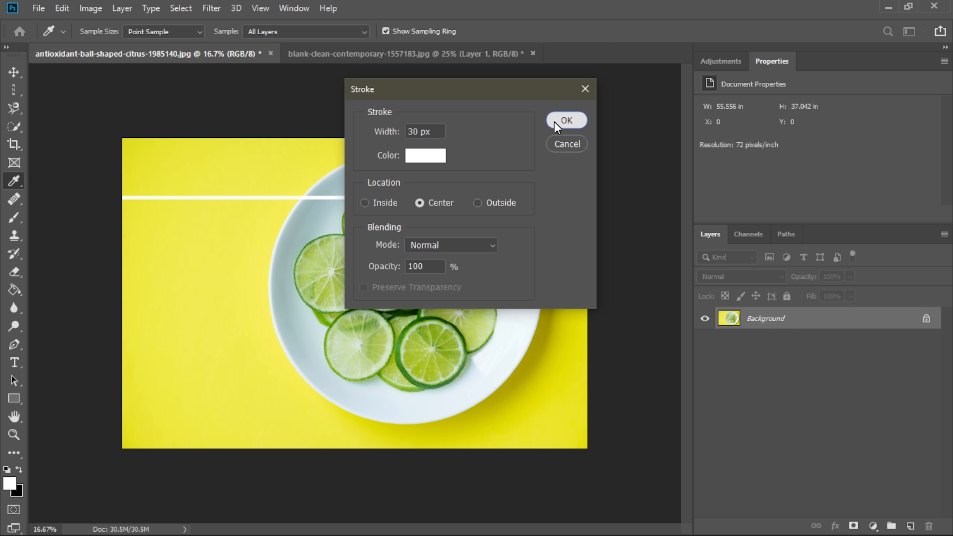
pyautogui.click(554, 121)
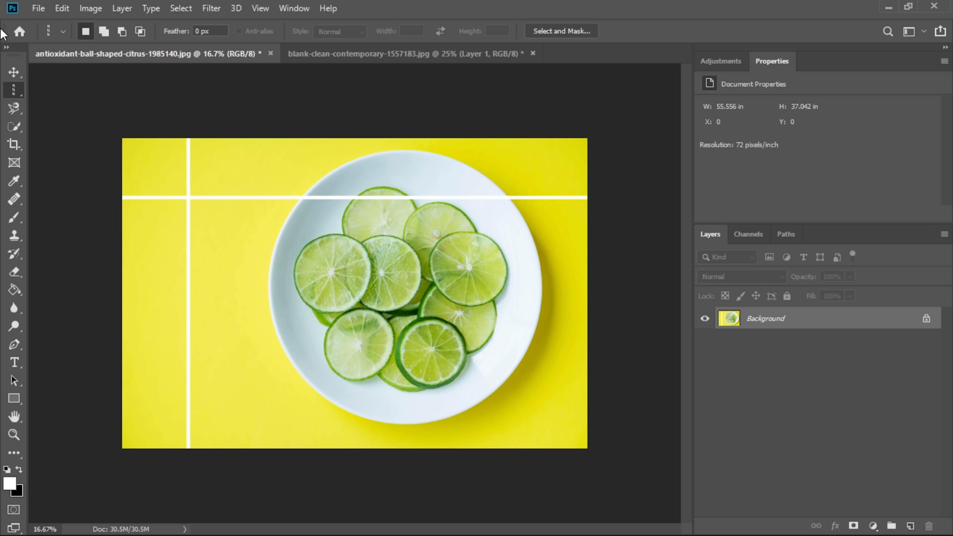
# Activate the Rectangular Marquee tool and create a new 7 x 5 in RGB document at 300 pixels/inch with a white background.
pyautogui.rightClick(14, 90)
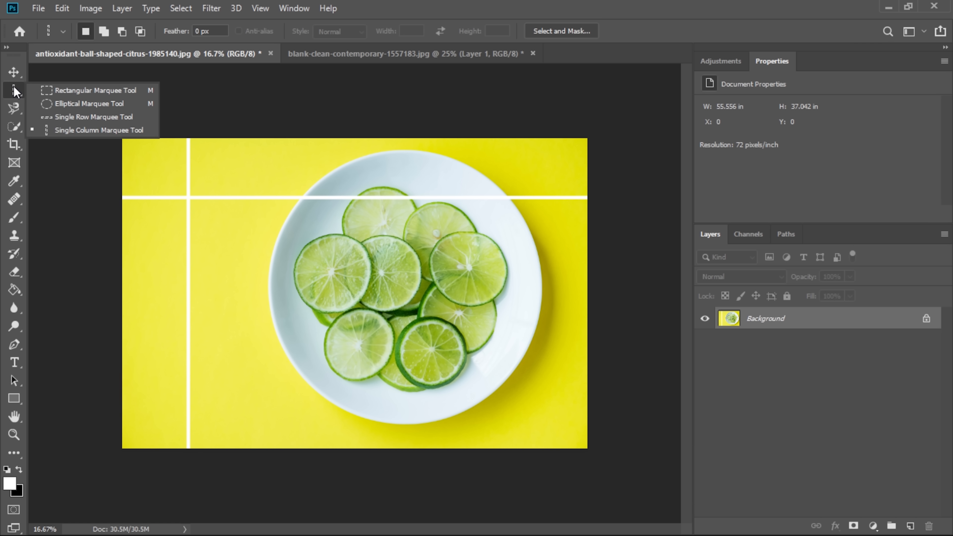
pyautogui.click(92, 96)
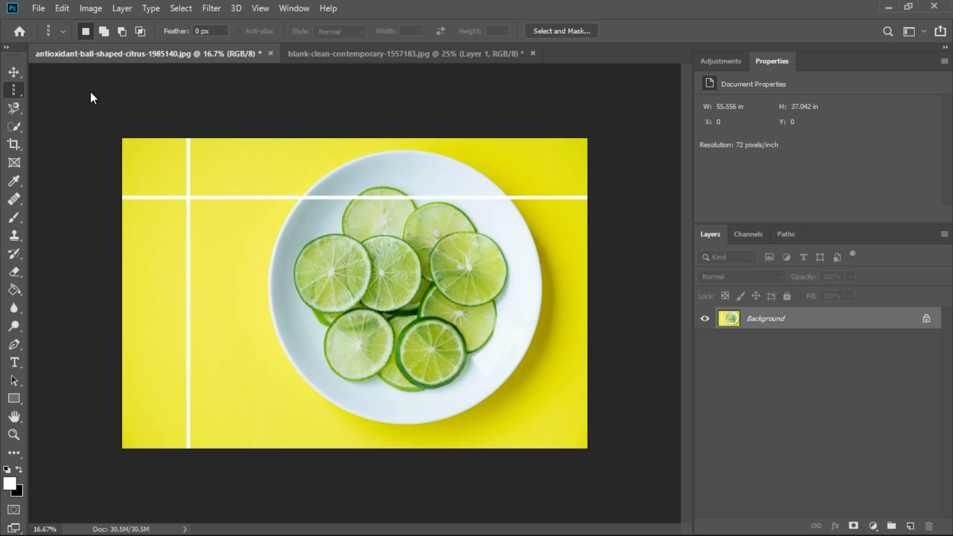
pyautogui.rightClick(13, 93)
pyautogui.click(41, 90)
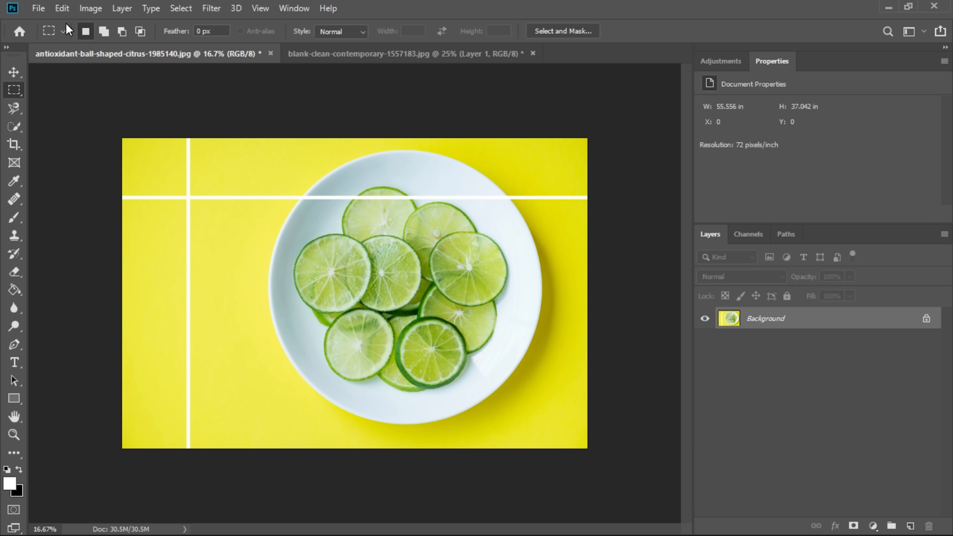
pyautogui.click(41, 7)
pyautogui.click(45, 23)
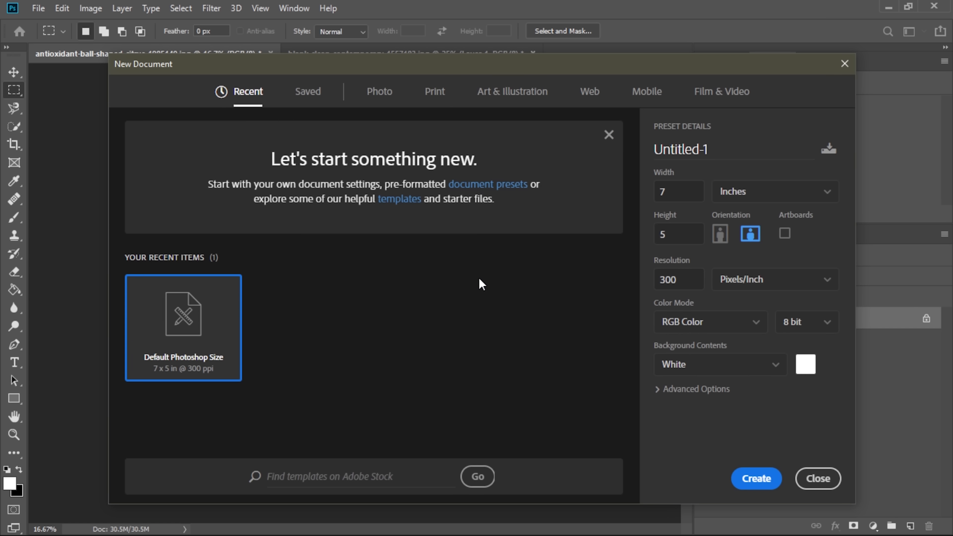
pyautogui.click(762, 478)
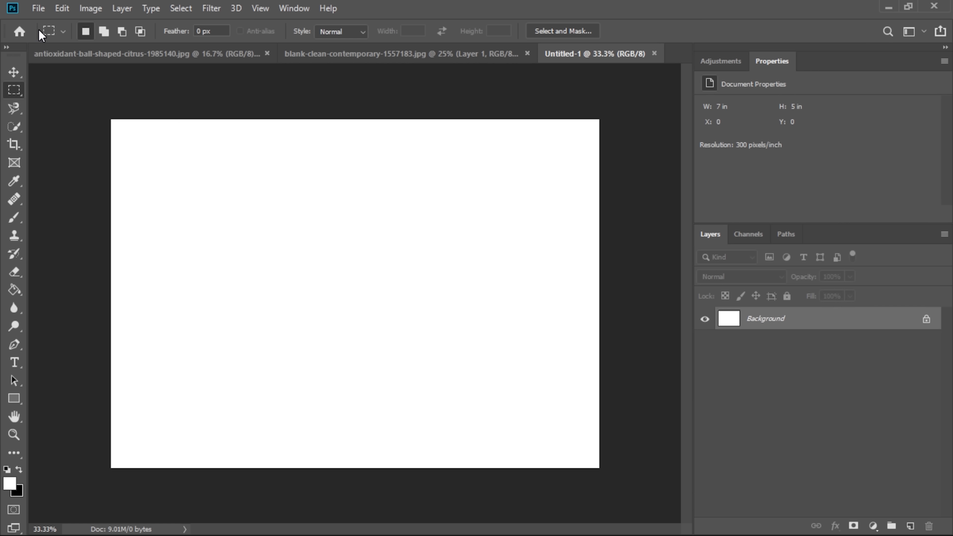
# Draw and redraw a rectangular selection in New Selection mode, finishing with a tall rectangle on the left half of the canvas.
pyautogui.click(52, 32)
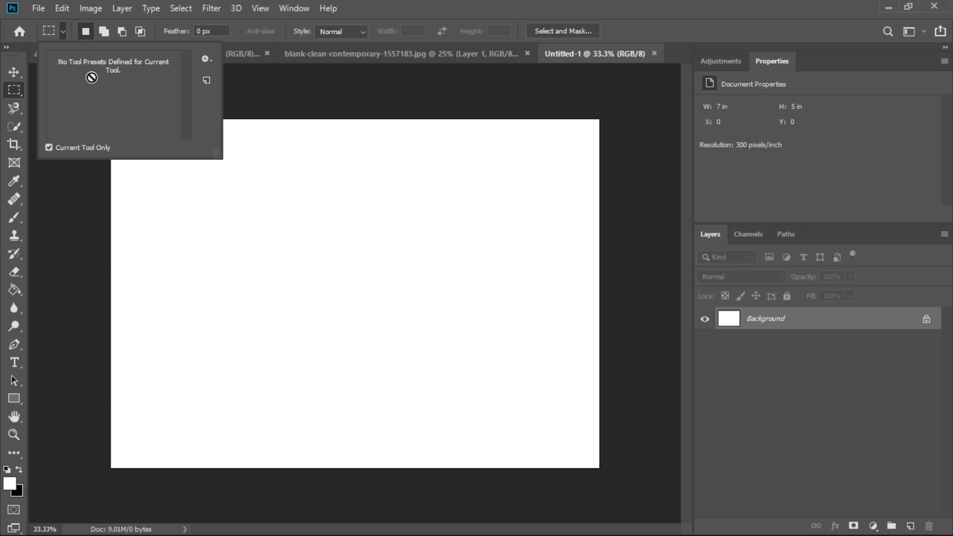
pyautogui.click(70, 31)
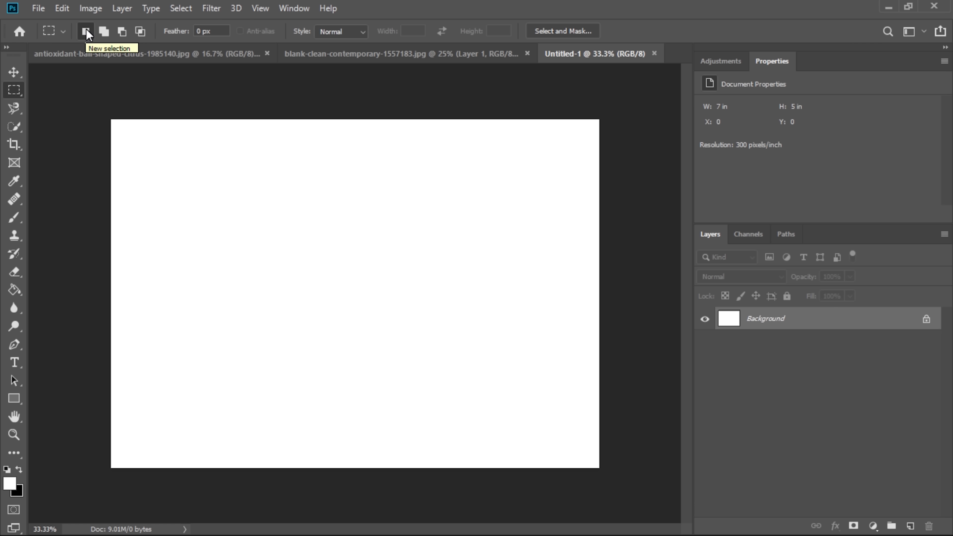
pyautogui.moveTo(156, 154); pyautogui.dragTo(370, 399)
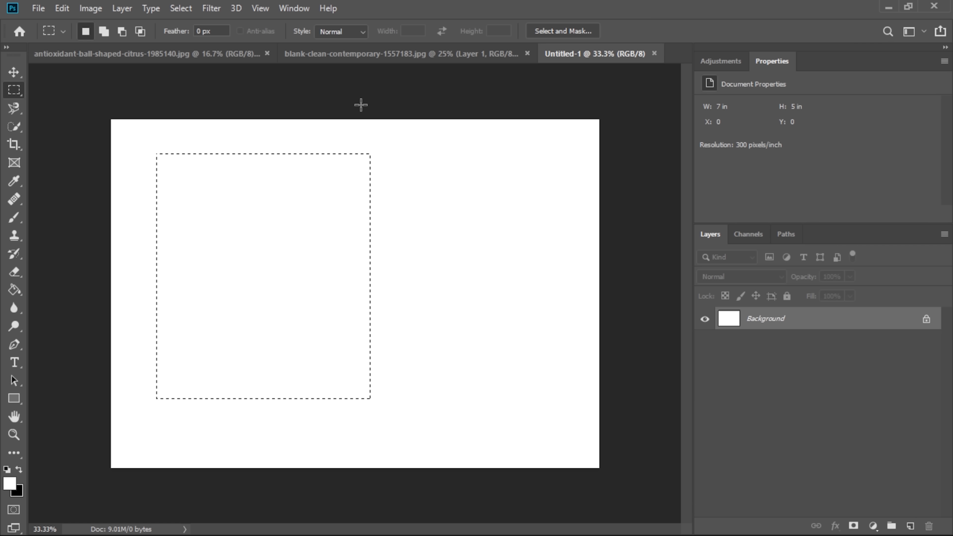
pyautogui.moveTo(535, 151); pyautogui.dragTo(307, 404)
pyautogui.moveTo(156, 147); pyautogui.dragTo(376, 398)
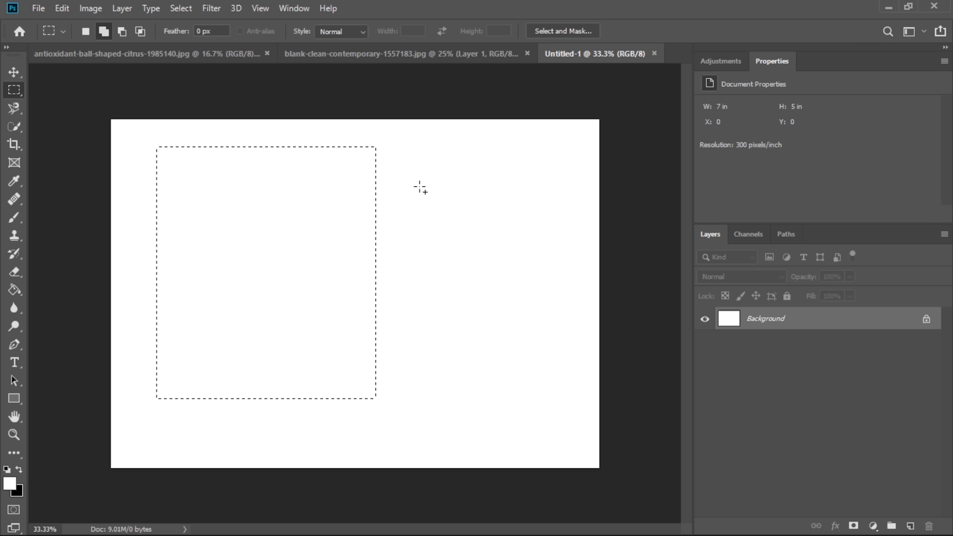
# Try adding two smaller overlapping rectangles along the selection's right edge, then undo the additions.
pyautogui.moveTo(419, 187); pyautogui.dragTo(353, 336)
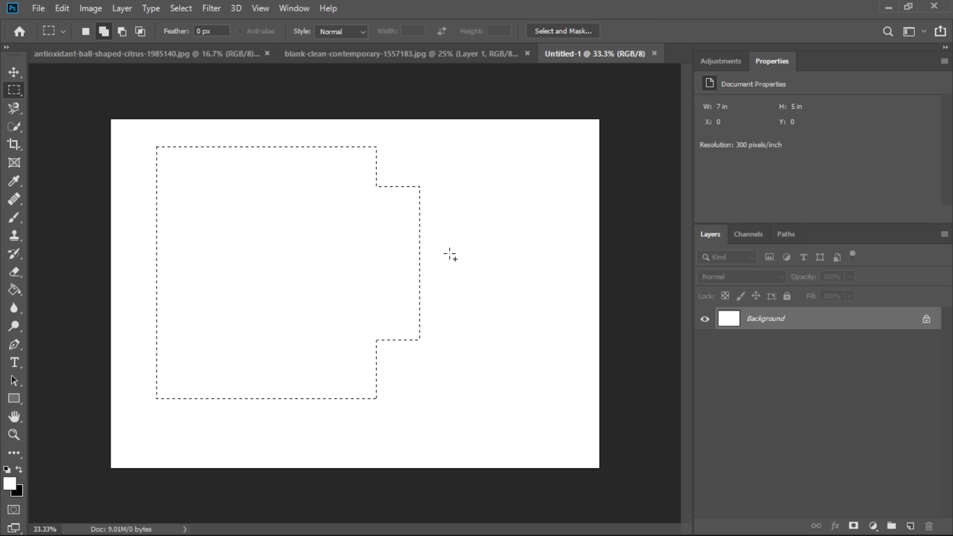
pyautogui.click(85, 31)
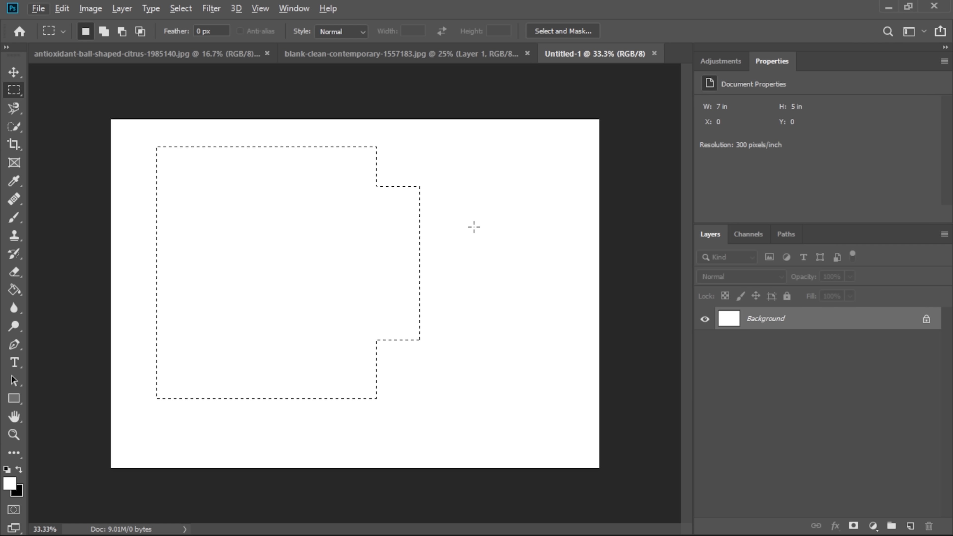
pyautogui.press('shift')
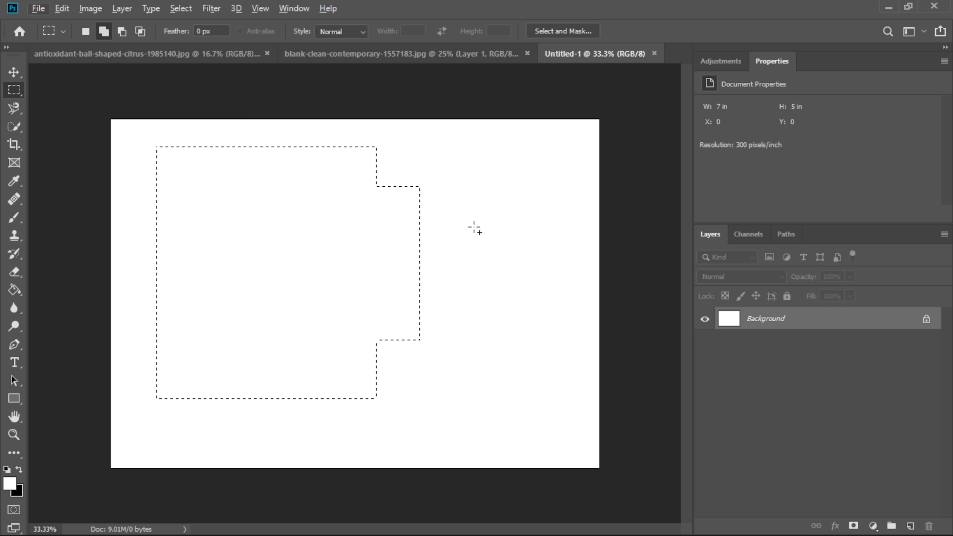
pyautogui.moveTo(473, 227); pyautogui.dragTo(389, 323)
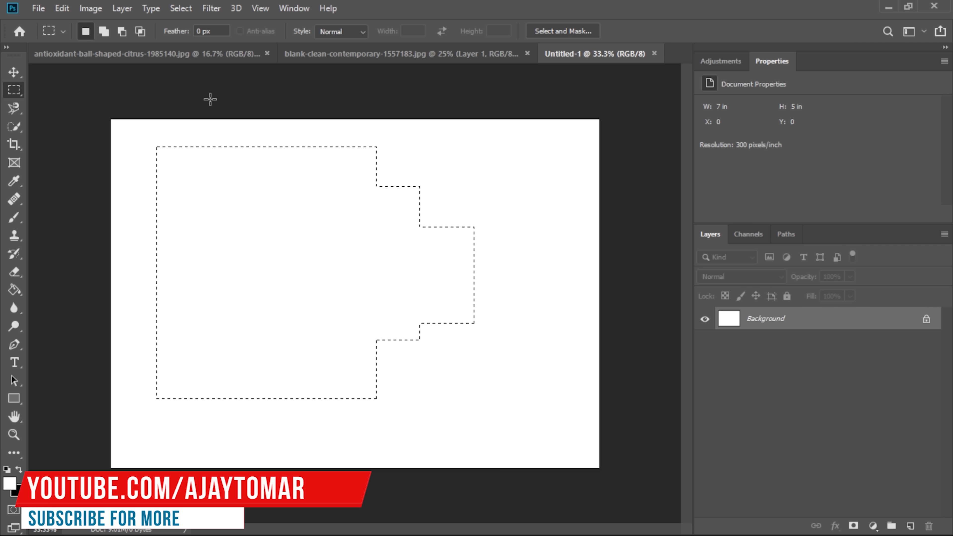
pyautogui.click(104, 31)
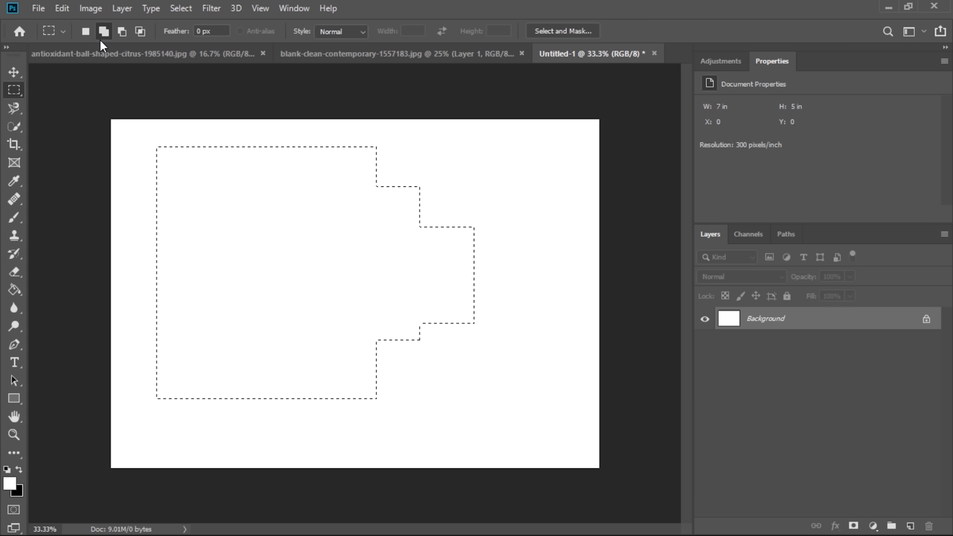
pyautogui.hotkey('ctrl', 'z')
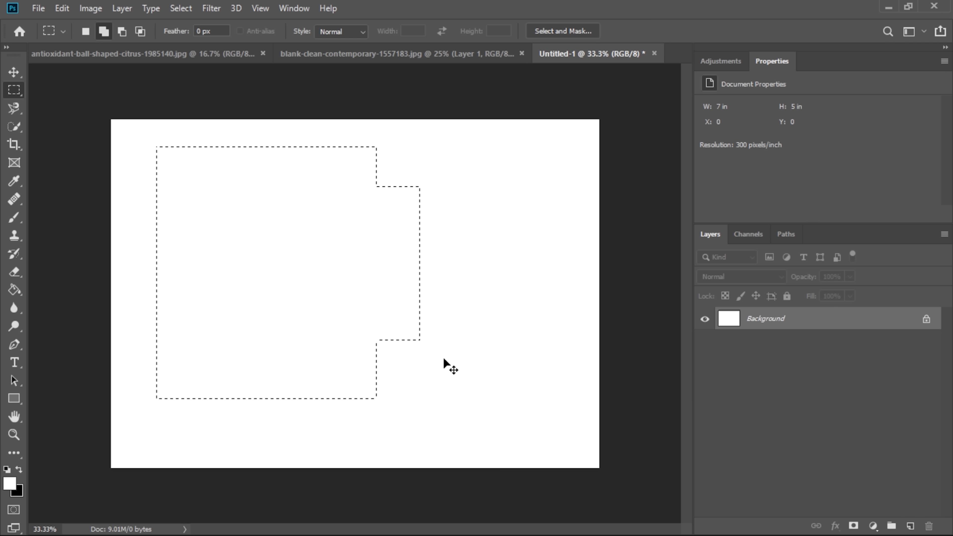
# Subtract a rectangle about 1.64 x 1.60 in from the upper-right corner of the selection.
pyautogui.click(124, 30)
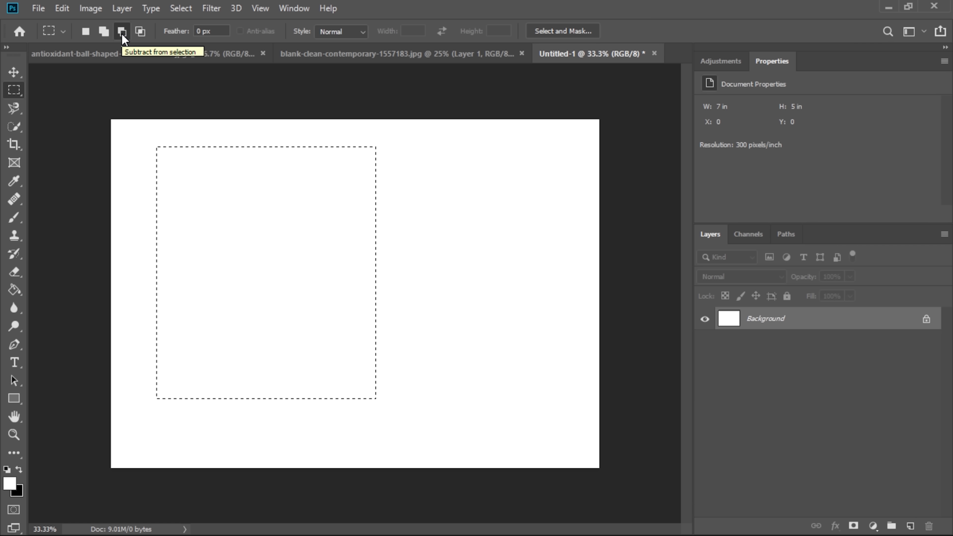
pyautogui.moveTo(408, 237); pyautogui.dragTo(311, 226)
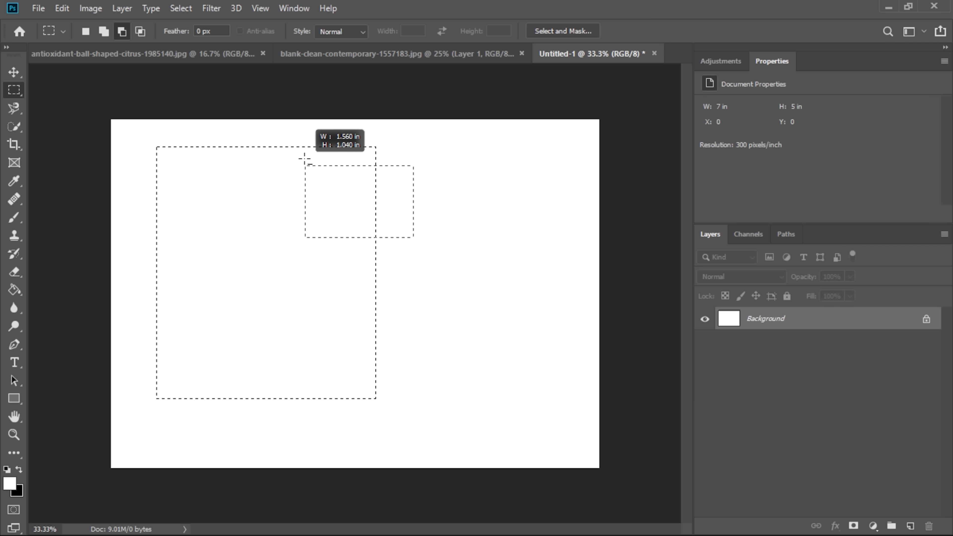
pyautogui.moveTo(304, 158); pyautogui.dragTo(300, 126)
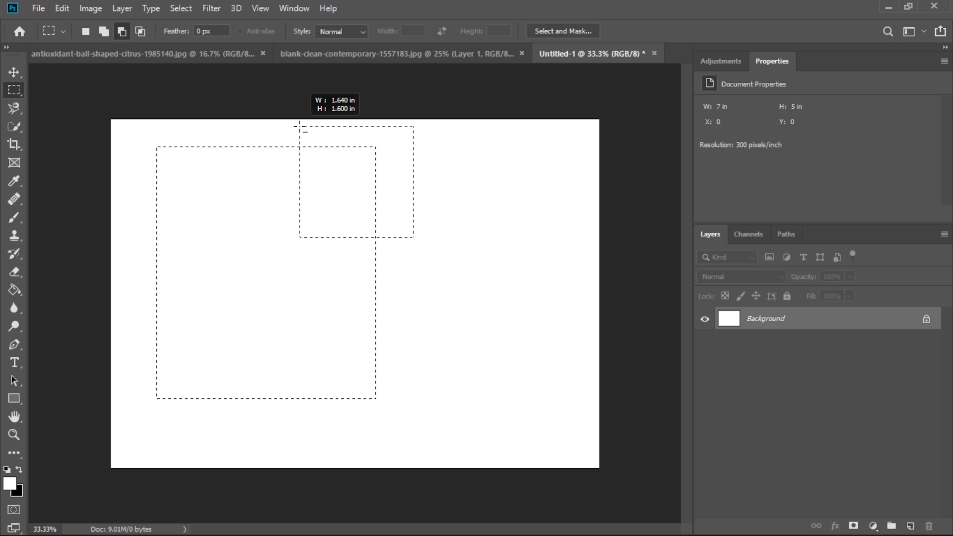
pyautogui.moveTo(300, 127); pyautogui.dragTo(300, 126)
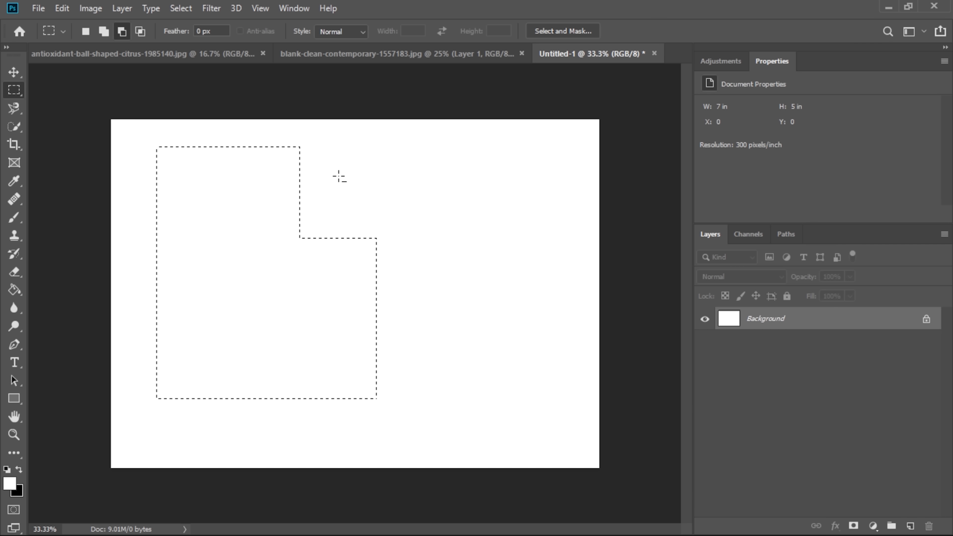
# Return to New Selection mode and temporarily switch to subtracting to cut a second rectangular notch from the selection's right edge.
pyautogui.press('alt')
pyautogui.click(83, 29)
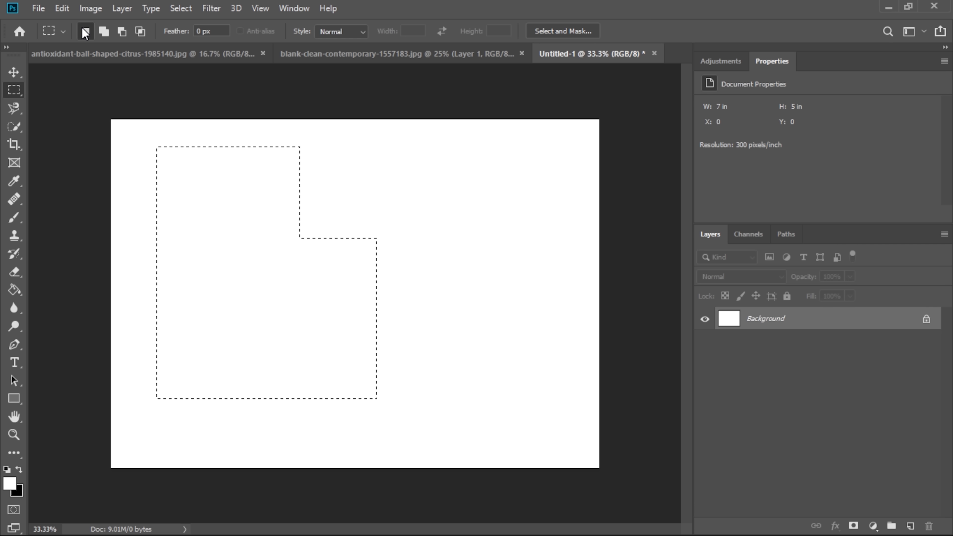
pyautogui.press('alt')
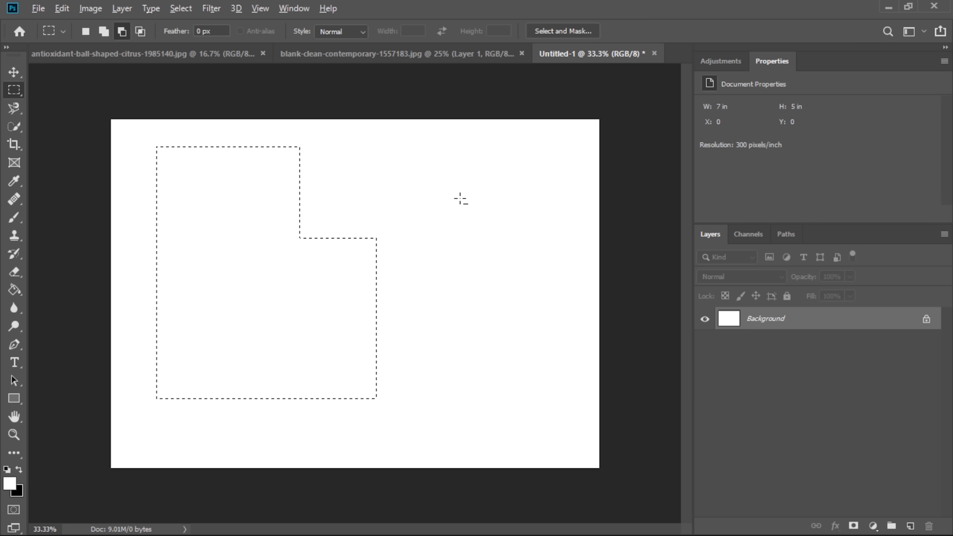
pyautogui.moveTo(434, 198); pyautogui.dragTo(343, 342)
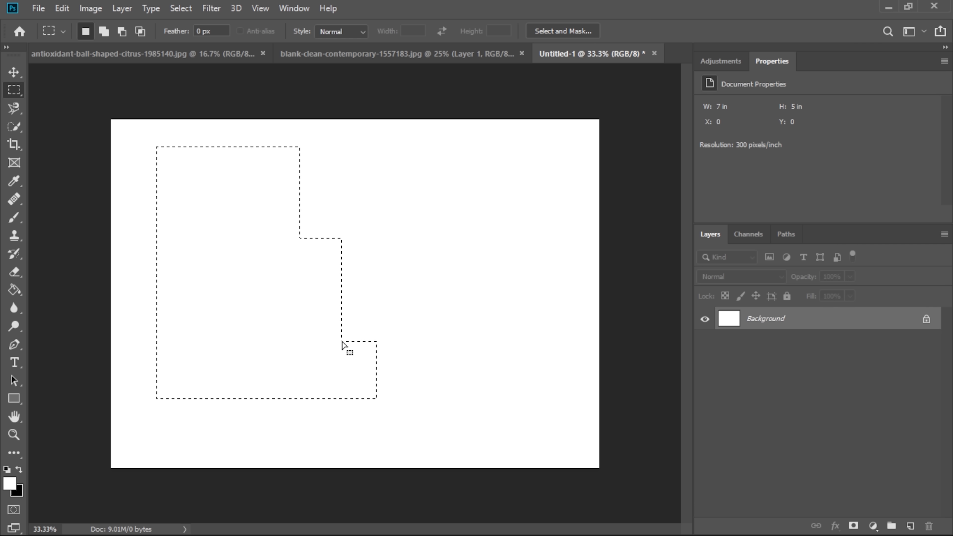
# Intersect the stepped selection with an overlapping rectangle about 2.08 x 2.92 in over its right part.
pyautogui.click(141, 33)
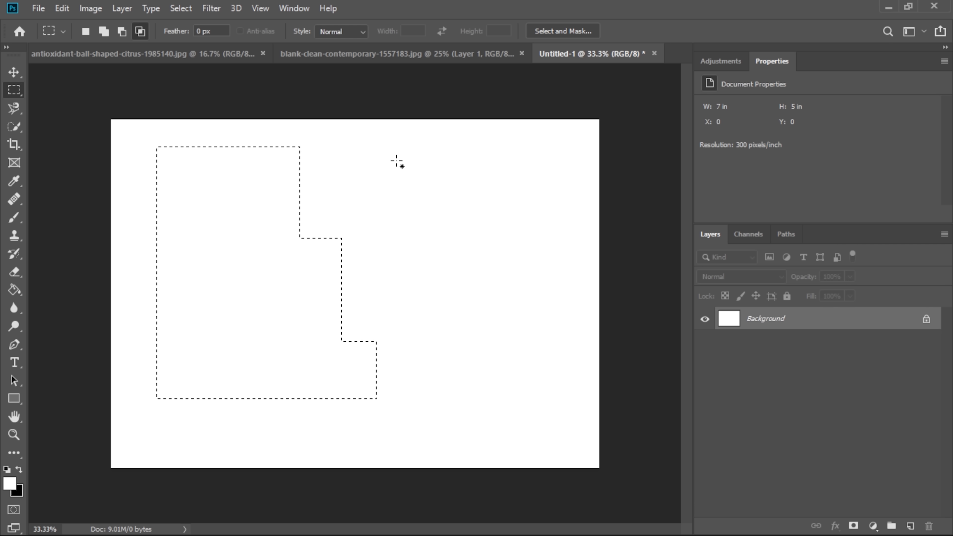
pyautogui.moveTo(395, 160); pyautogui.dragTo(252, 363)
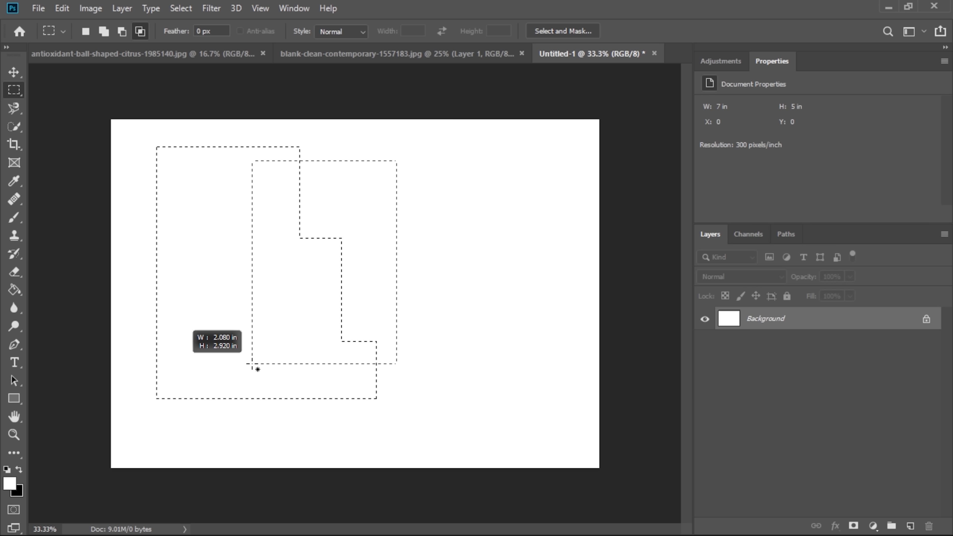
pyautogui.moveTo(252, 363); pyautogui.dragTo(251, 361)
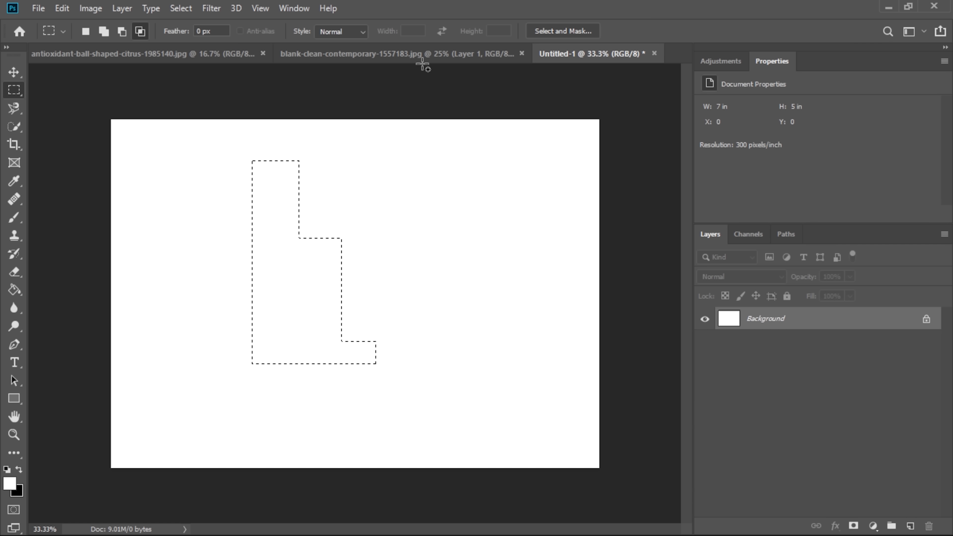
# Switch to the citrus image and undo the white vertical and horizontal lines.
pyautogui.click(157, 53)
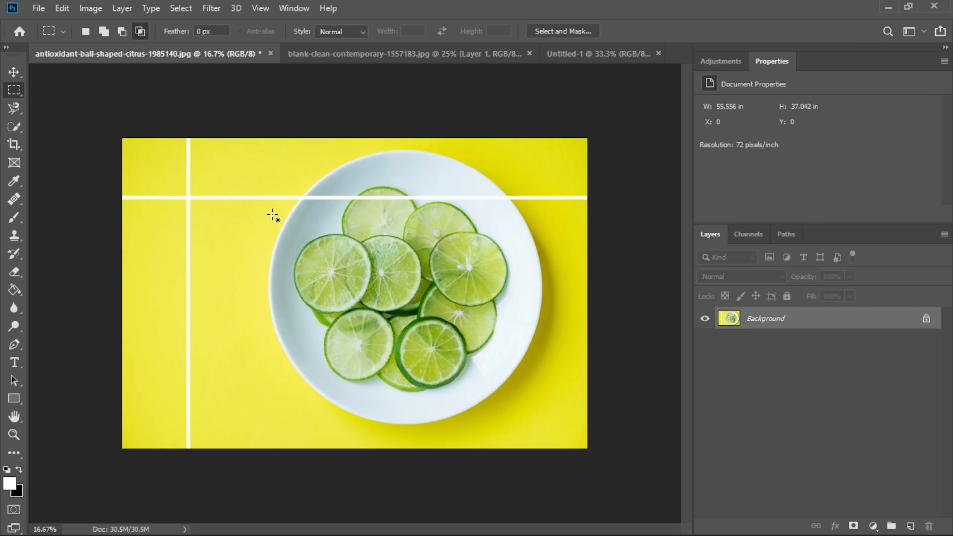
pyautogui.hotkey('ctrl', 'z')
pyautogui.hotkey('ctrl', 'z')
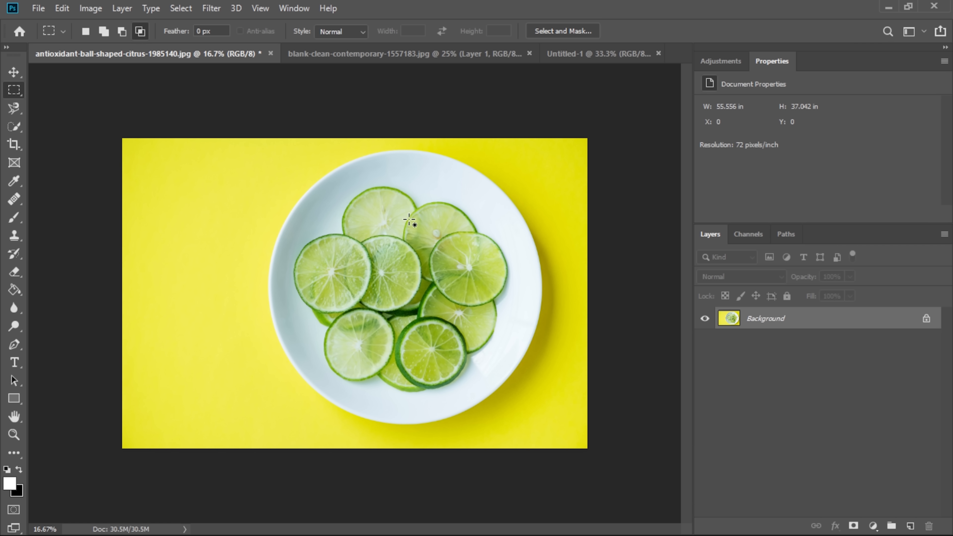
# Draw a circular selection about 27.4 in wide around the lime slices with the Elliptical Marquee tool, starting from the plate's center.
pyautogui.hotkey('ctrl', '+')
pyautogui.hotkey('ctrl', '+')
pyautogui.scroll(1, 276, 261)
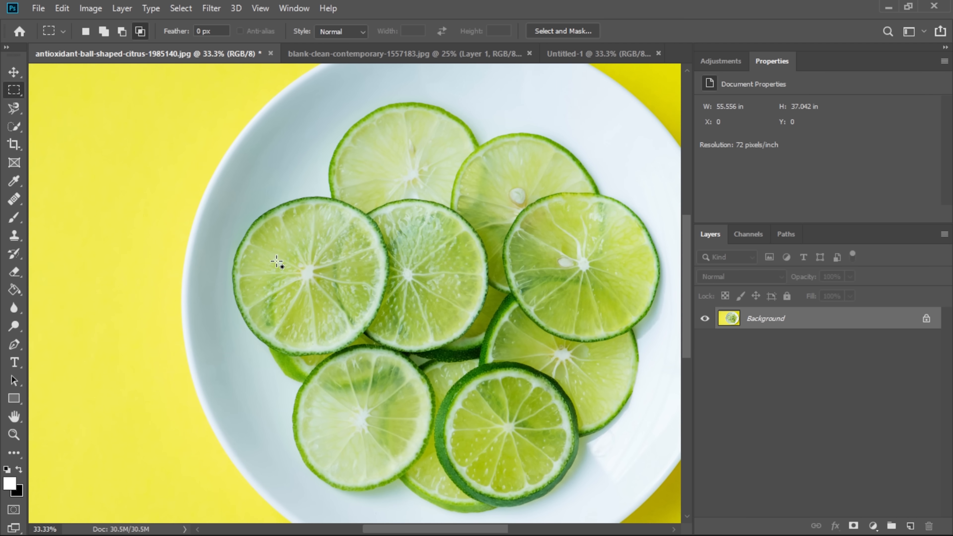
pyautogui.hscroll(-2, 276, 261)
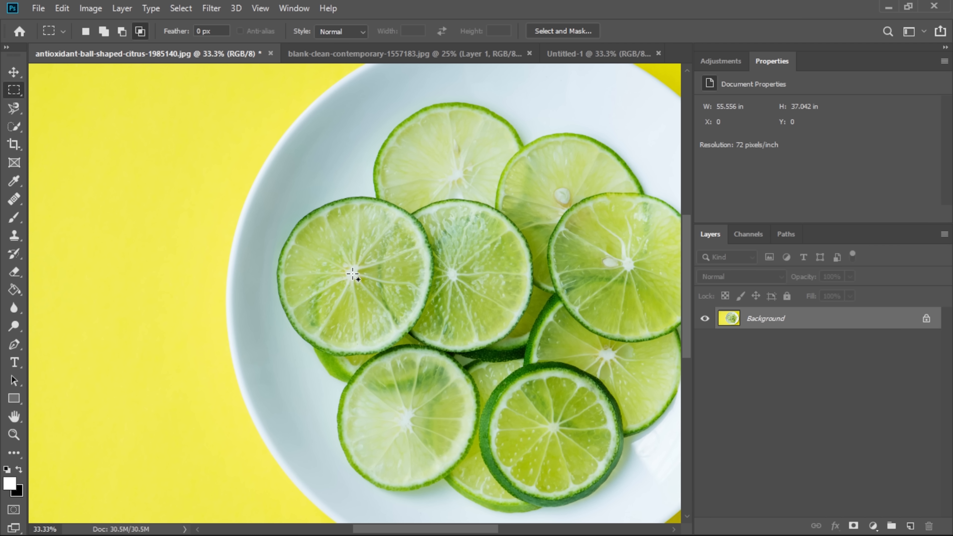
pyautogui.hscroll(7, 352, 275)
pyautogui.hotkey('ctrl', '-')
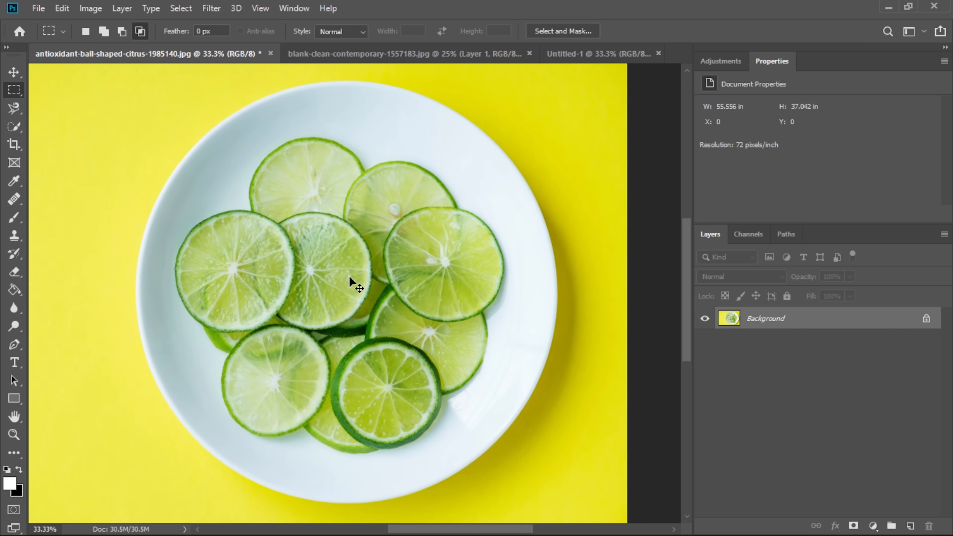
pyautogui.rightClick(14, 90)
pyautogui.click(44, 100)
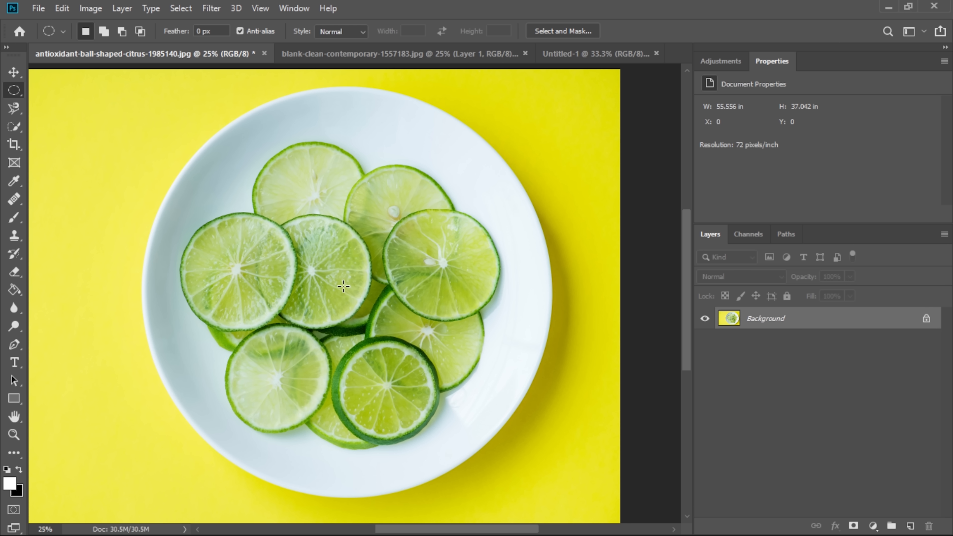
pyautogui.moveTo(343, 286); pyautogui.dragTo(528, 456)
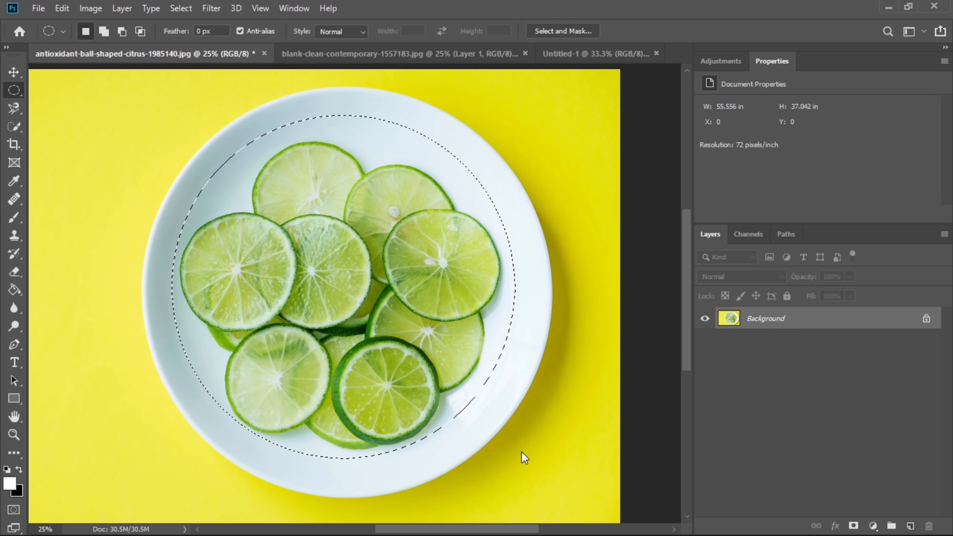
# Nudge the circular selection down and slightly back up until it encloses all the lime slices.
pyautogui.hotkey('shift', 'Down')
pyautogui.hotkey('shift', 'Down')
pyautogui.hotkey('shift', 'Down')
pyautogui.hotkey('shift', 'Down')
pyautogui.hotkey('shift', 'Down')
pyautogui.hotkey('shift', 'Down')
pyautogui.hotkey('shift', 'Down')
pyautogui.hotkey('shift', 'Down')
pyautogui.hotkey('shift', 'Down')
pyautogui.hotkey('shift', 'Down')
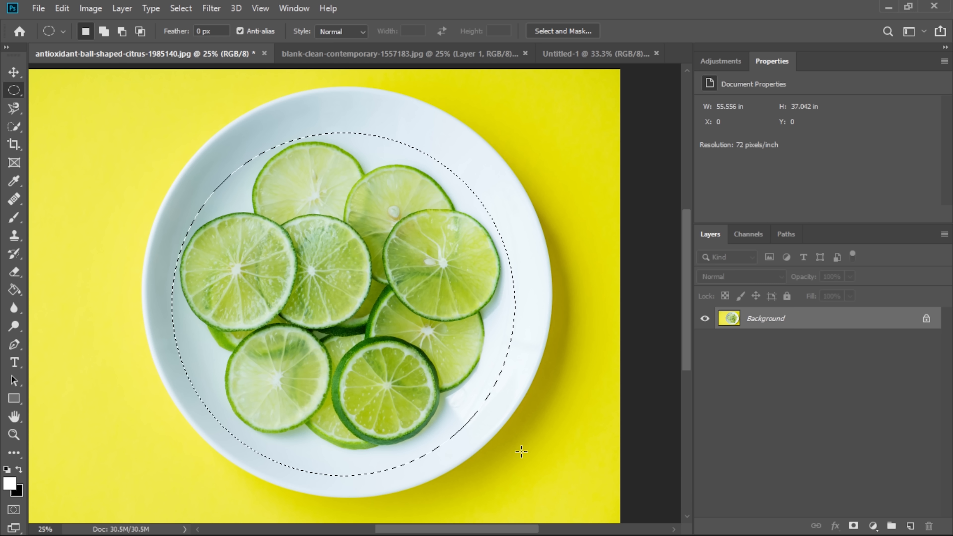
pyautogui.hotkey('shift', 'Up')
pyautogui.hotkey('shift', 'Up')
pyautogui.hotkey('shift', 'Up')
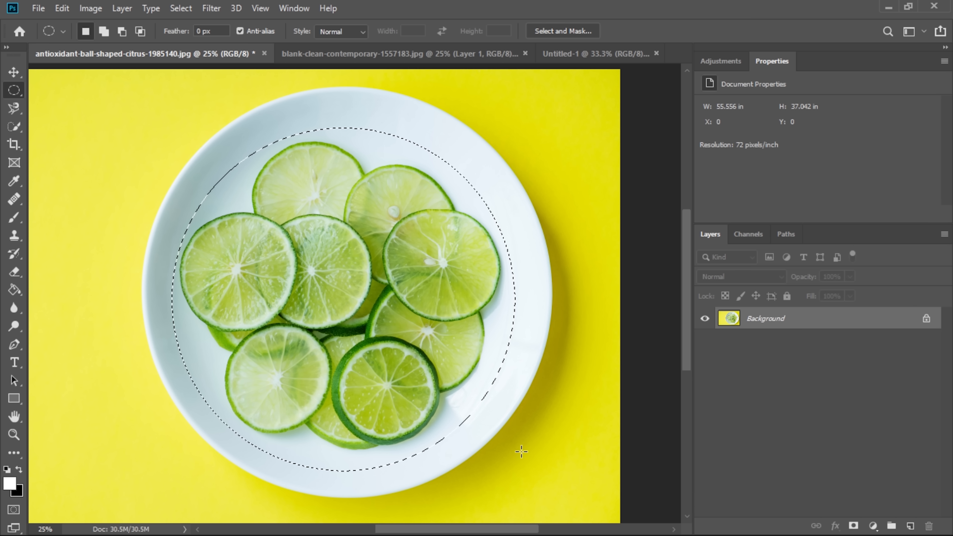
pyautogui.hotkey('shift', 'Up')
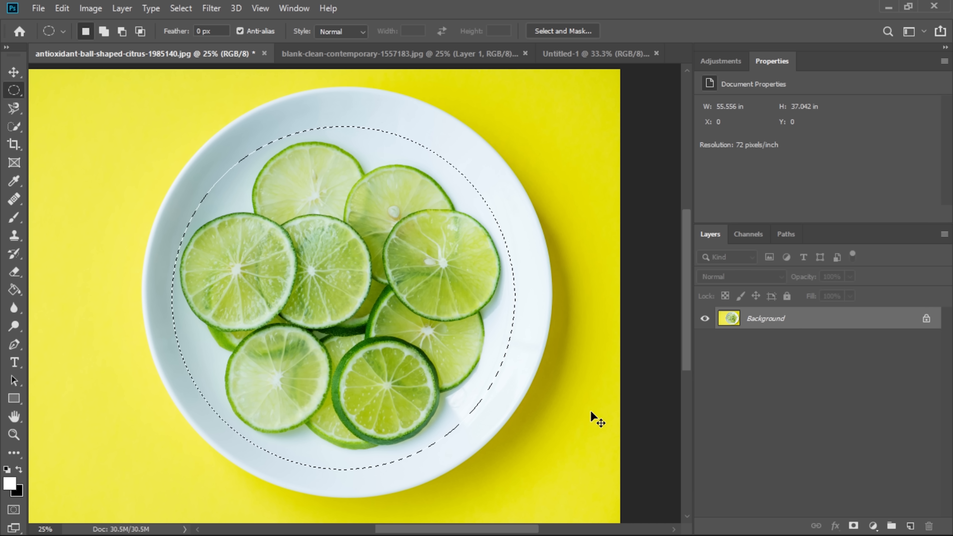
# Copy the circular selection to a new layer and hide the Background to inspect the cutout's edge.
pyautogui.hotkey('ctrl', 'j')
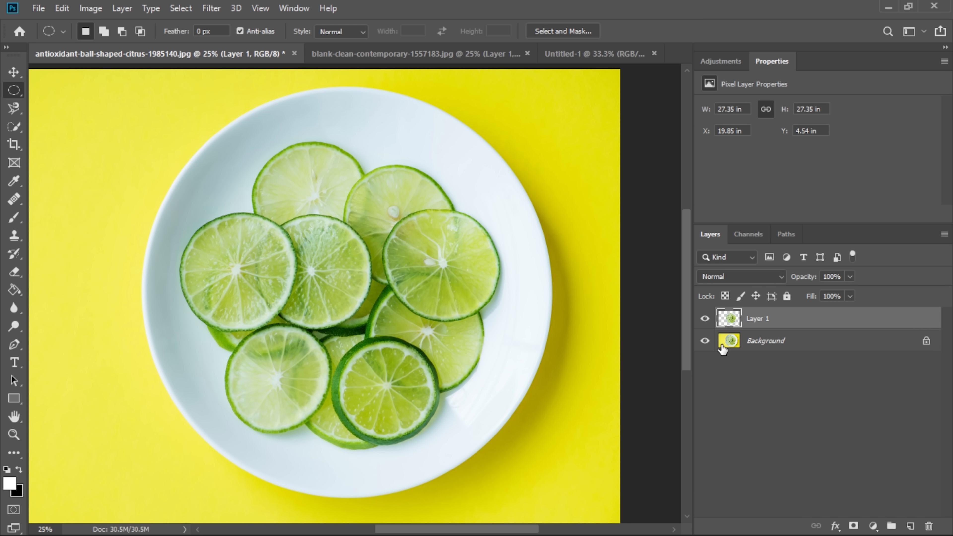
pyautogui.click(703, 341)
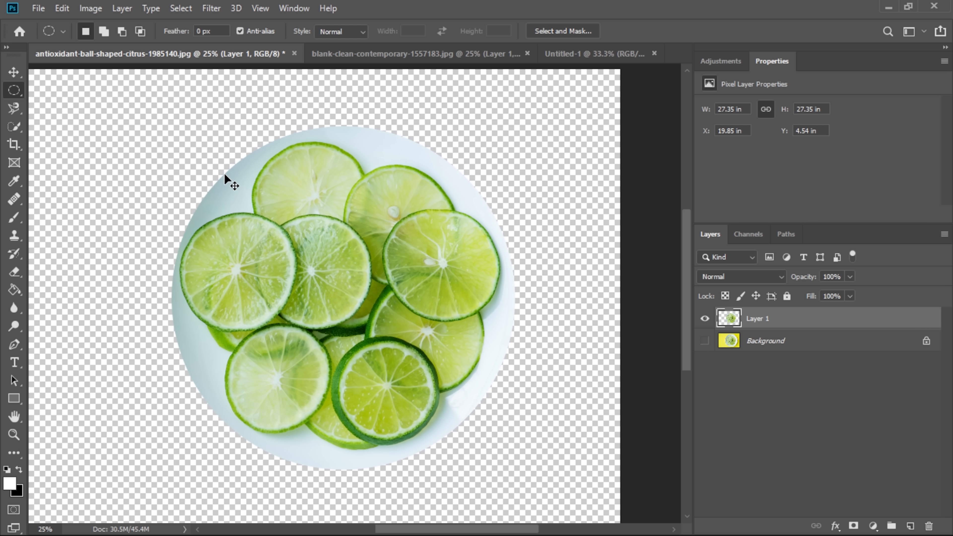
pyautogui.hotkey('ctrl', '+')
pyautogui.scroll(2, 166, 177)
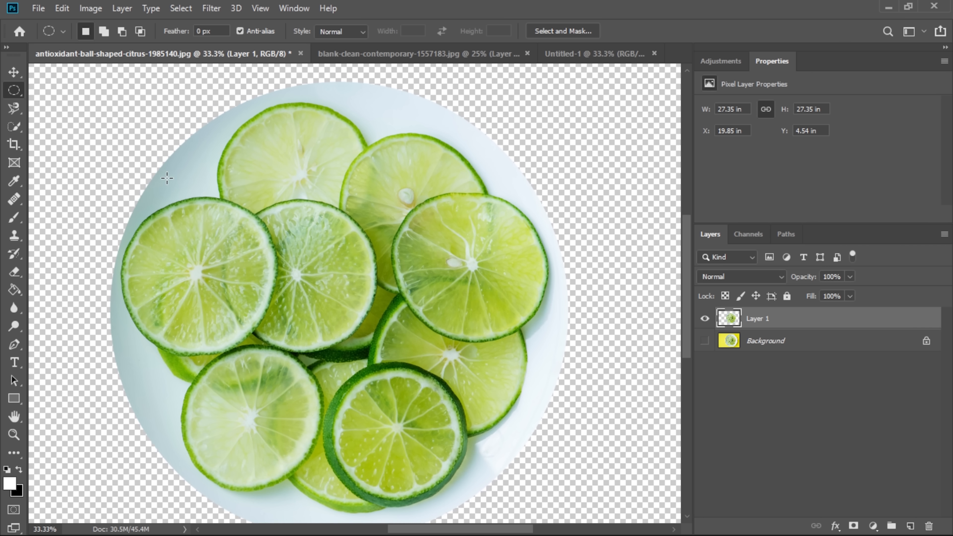
pyautogui.scroll(-1, 166, 178)
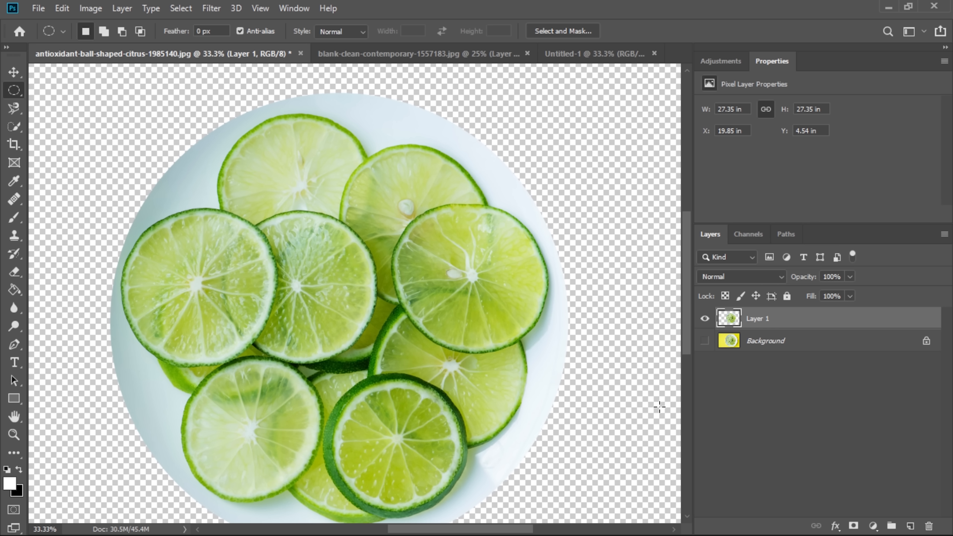
# Show the Background instead of Layer 1 and draw a circular selection around the lime slices with a 20 px feather.
pyautogui.click(705, 340)
pyautogui.click(705, 319)
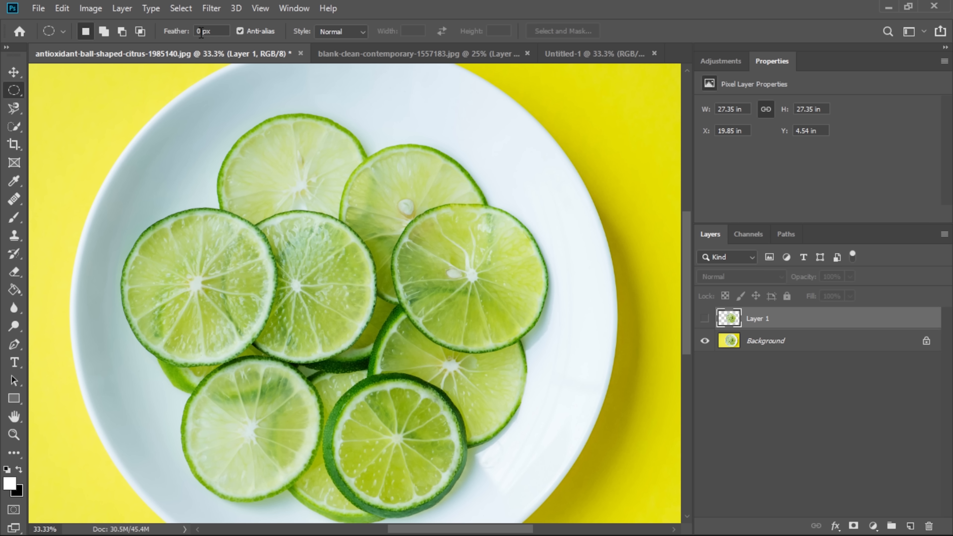
pyautogui.click(178, 32)
pyautogui.write('20')
pyautogui.moveTo(341, 310); pyautogui.dragTo(573, 450)
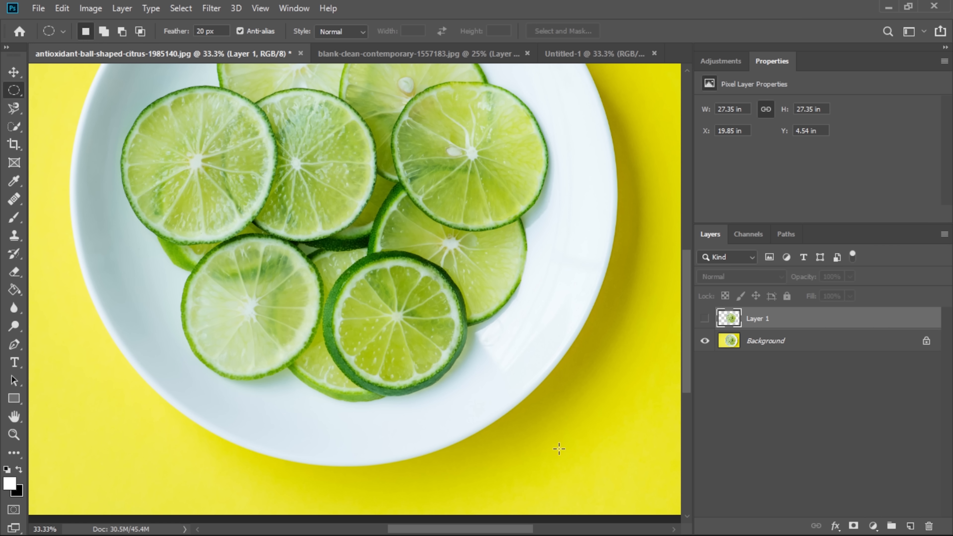
# Copy the feathered selection from the Background to a new layer and hide the Background.
pyautogui.click(732, 340)
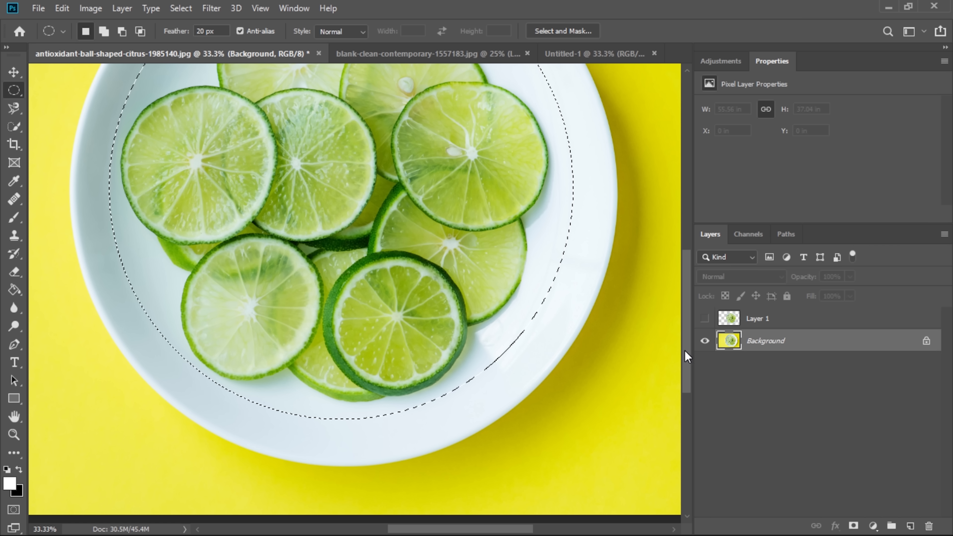
pyautogui.hotkey('ctrl', 'j')
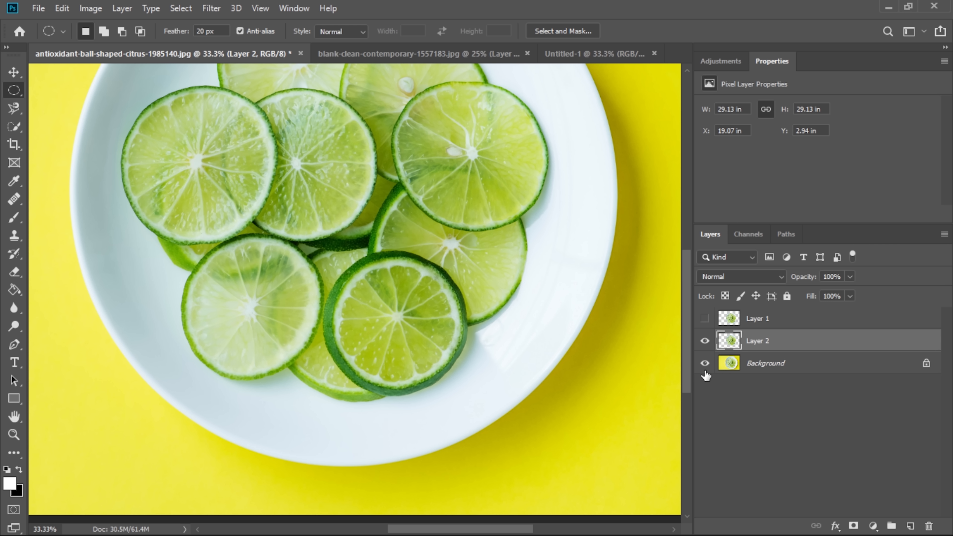
pyautogui.click(705, 363)
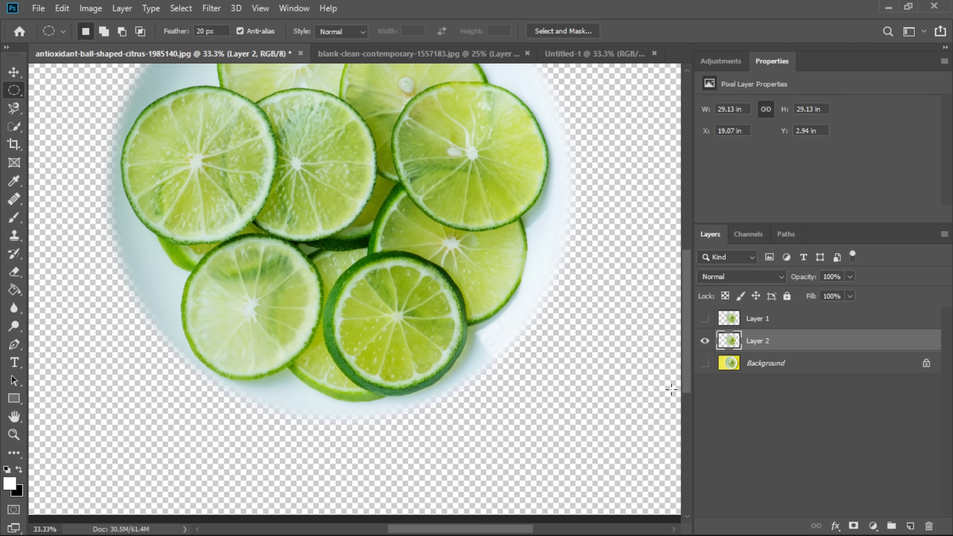
pyautogui.scroll(1, 671, 390)
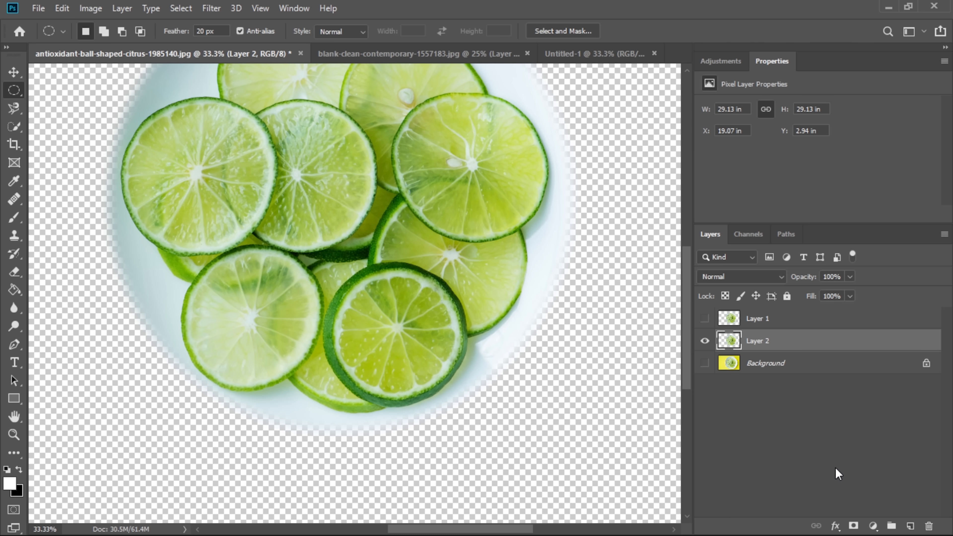
# Create a new layer beneath the feathered cutout and fill it with white using the Paint Bucket tool.
pyautogui.click(912, 526)
pyautogui.moveTo(778, 343); pyautogui.dragTo(772, 372)
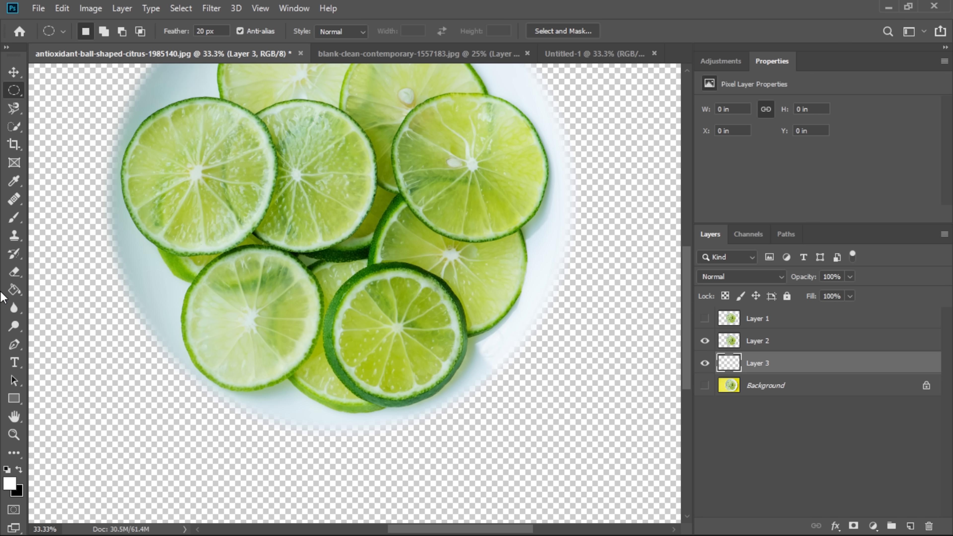
pyautogui.click(14, 290)
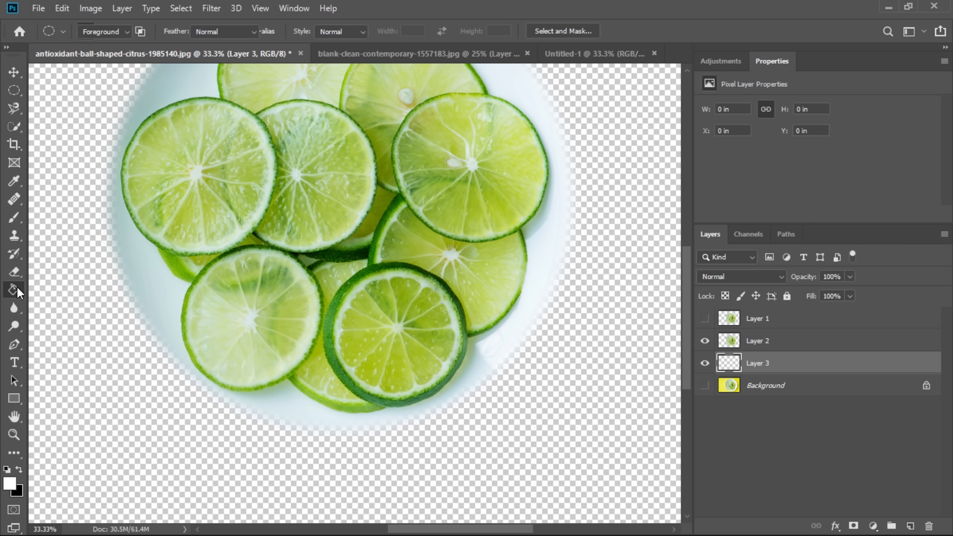
pyautogui.click(89, 373)
pyautogui.scroll(5, 289, 493)
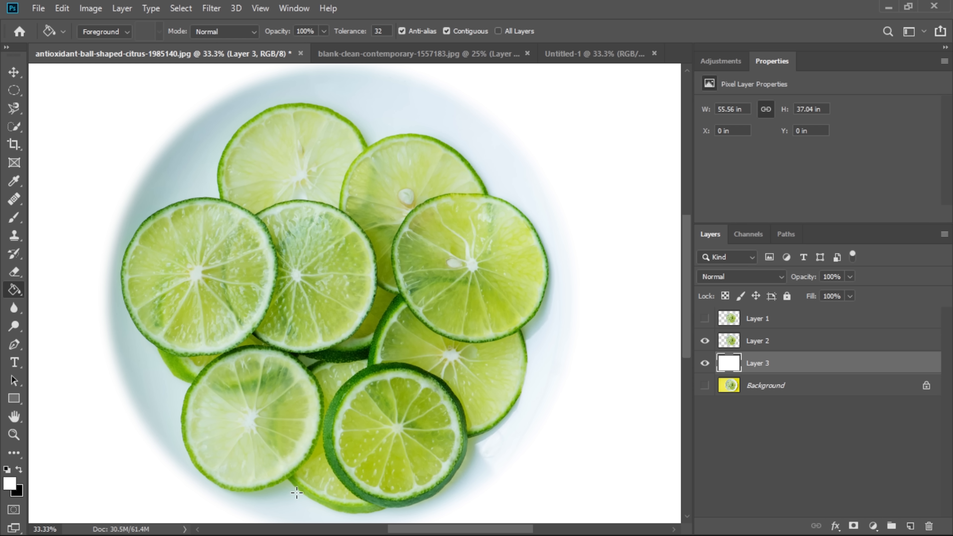
pyautogui.scroll(-2, 296, 494)
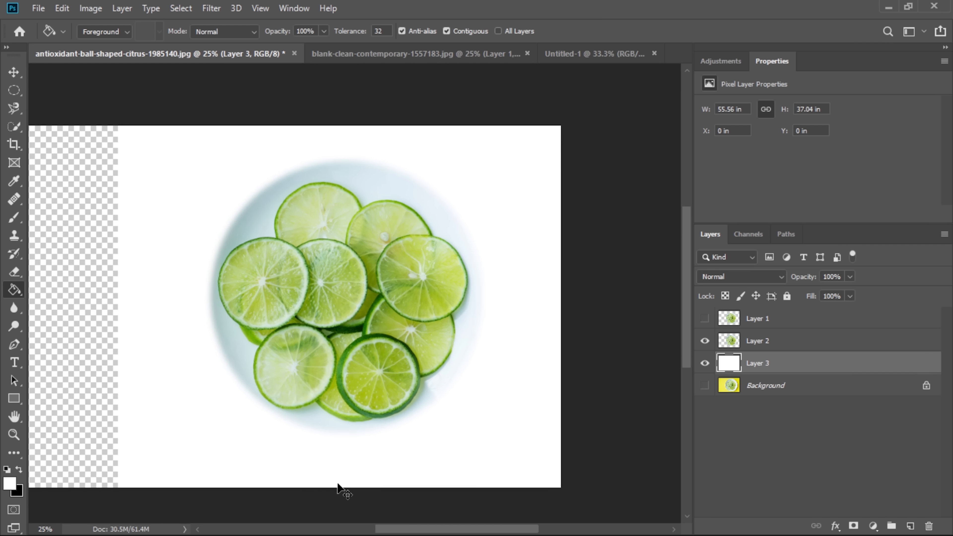
# Show Layer 1 and move the hard-edged cutout to the lower left of the canvas beside the feathered one.
pyautogui.click(705, 318)
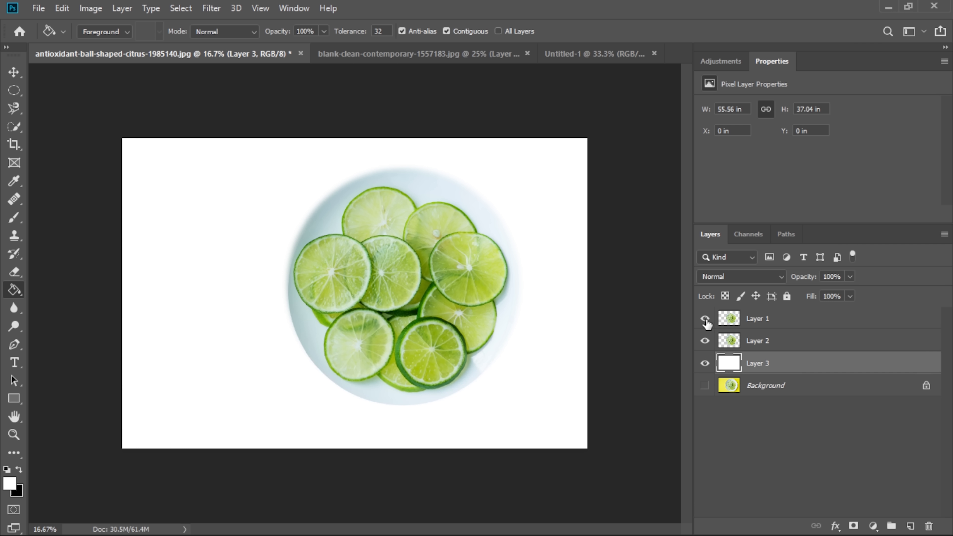
pyautogui.click(14, 72)
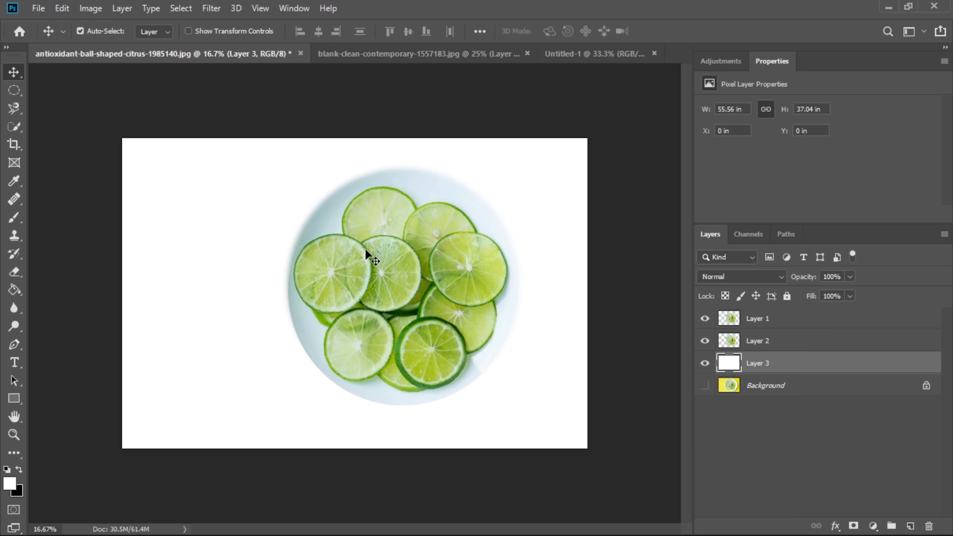
pyautogui.moveTo(365, 249); pyautogui.dragTo(178, 303)
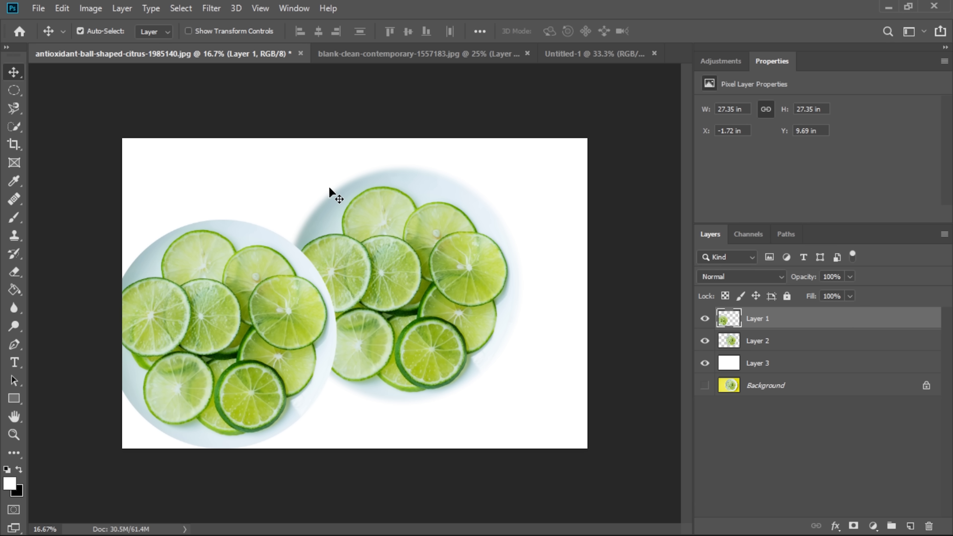
# Switch to the blank Untitled-1 document with the Elliptical Marquee tool active.
pyautogui.click(13, 90)
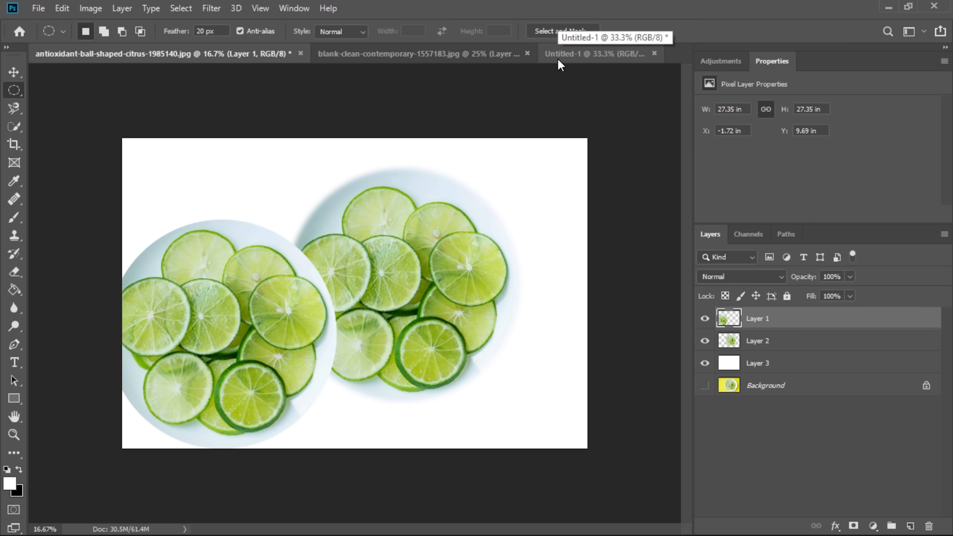
pyautogui.click(578, 53)
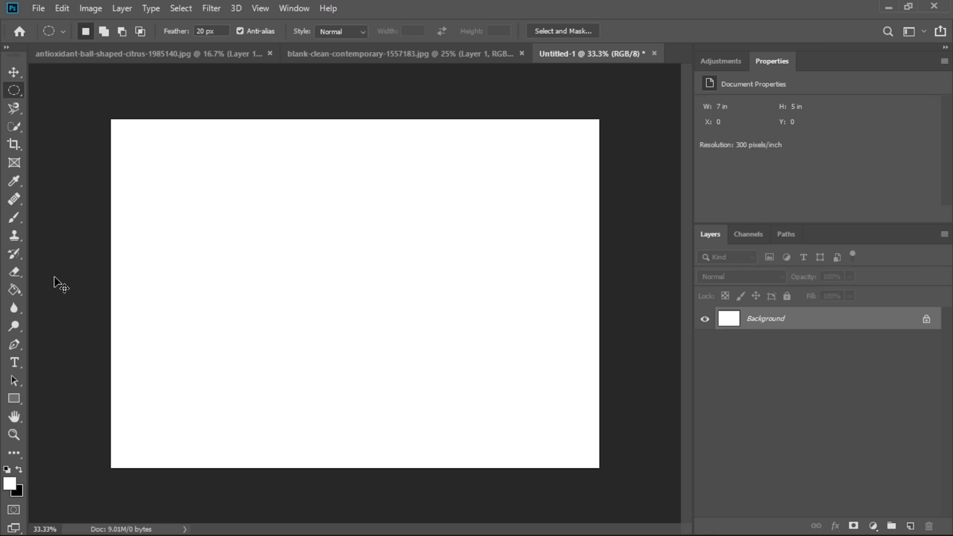
pyautogui.hotkey('ctrl', '+')
pyautogui.hotkey('ctrl', '-')
# Draw a circular selection with anti-aliasing off and 0 px feather on the canvas's left half and fill it with black.
pyautogui.click(240, 32)
pyautogui.moveTo(194, 194)
pyautogui.mouseDown()
pyautogui.moveTo(324, 330)
pyautogui.moveTo(351, 341)
pyautogui.moveTo(343, 347)
pyautogui.mouseUp()
pyautogui.click(14, 290)
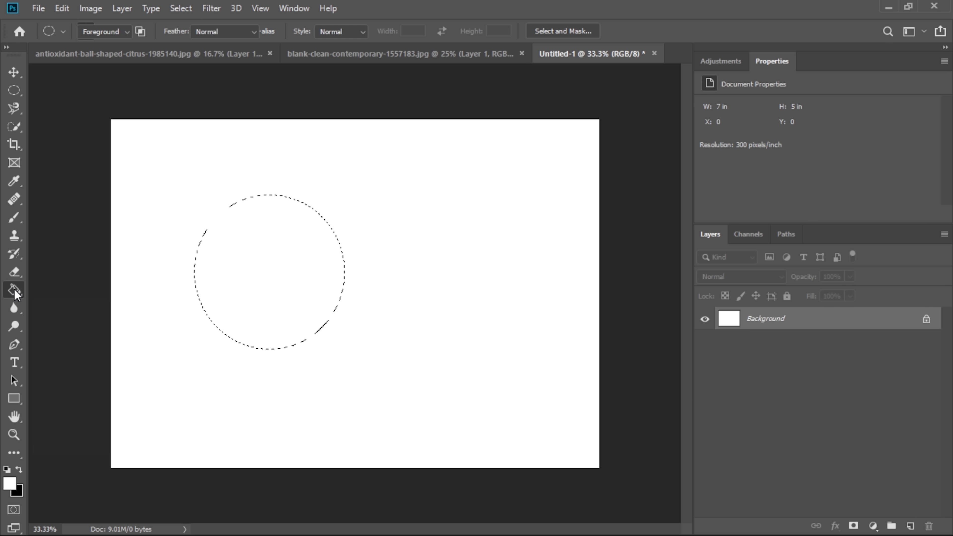
pyautogui.click(19, 469)
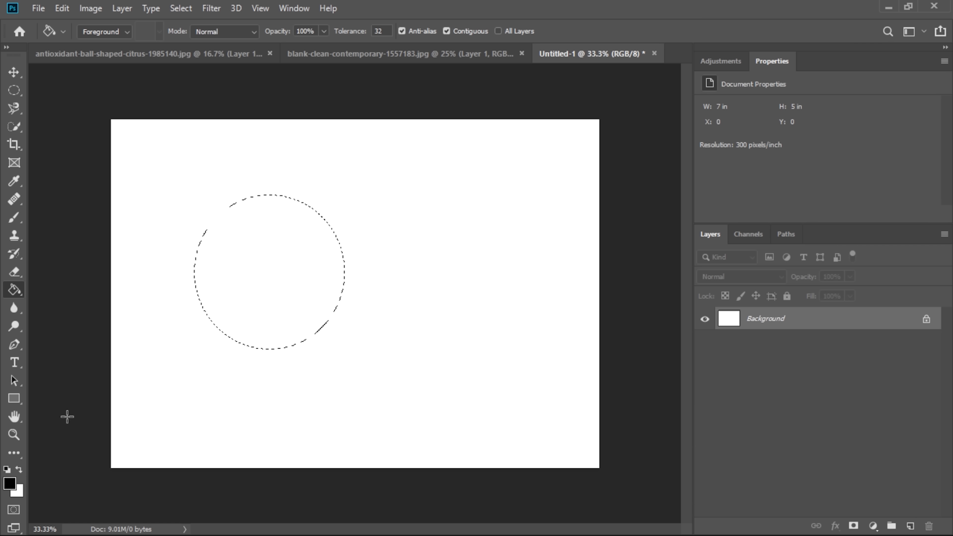
pyautogui.click(254, 271)
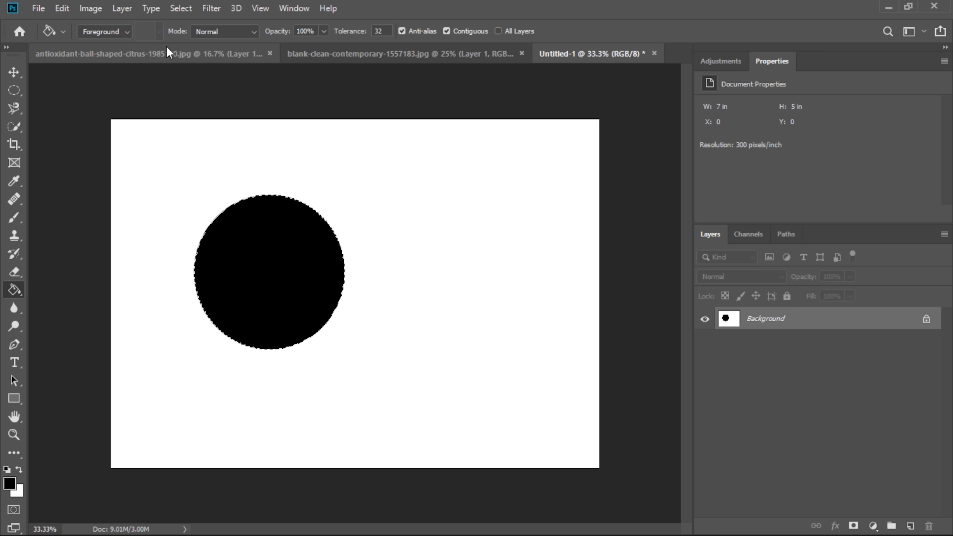
# Draw a second circular selection with anti-aliasing on beside the black circle and fill it with black.
pyautogui.click(8, 93)
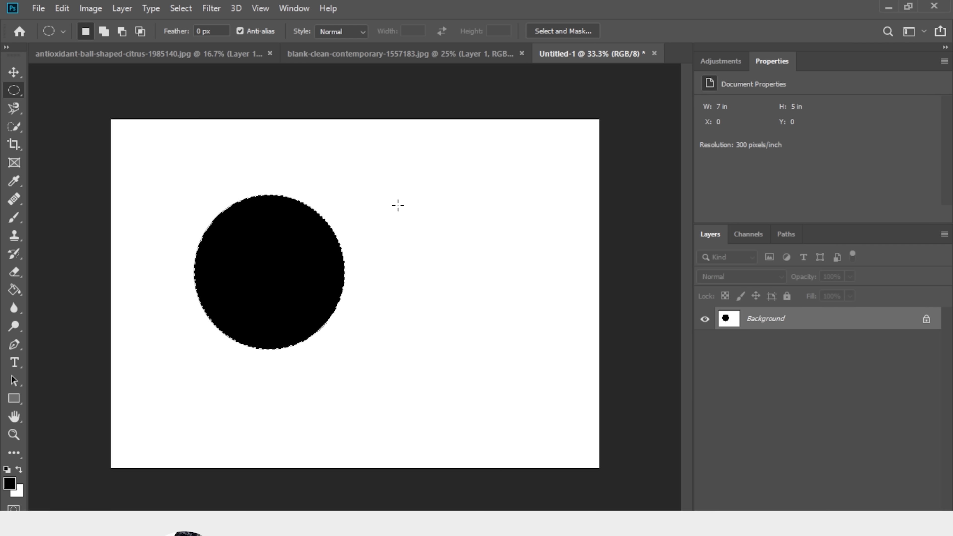
pyautogui.moveTo(398, 205); pyautogui.dragTo(542, 351)
pyautogui.hotkey('ctrl', 'd')
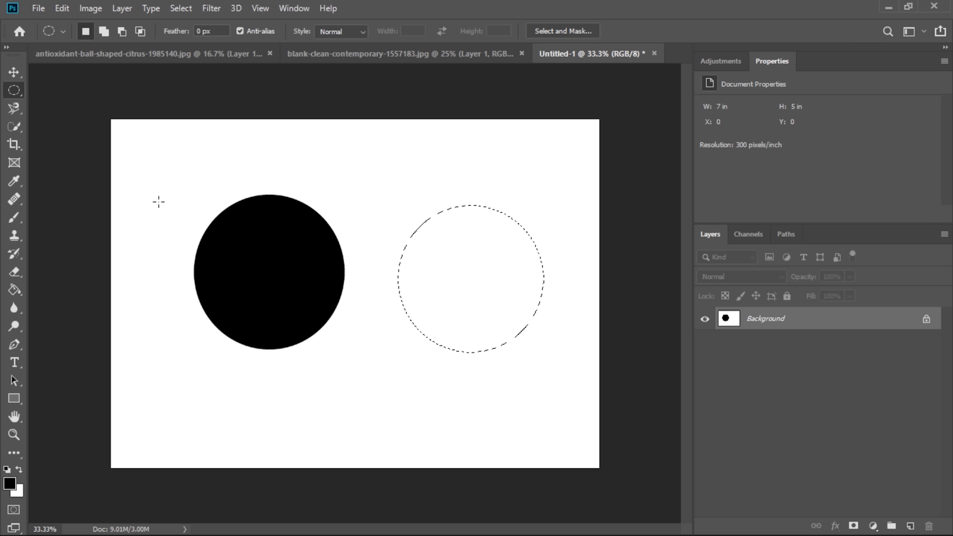
pyautogui.click(15, 289)
pyautogui.click(468, 261)
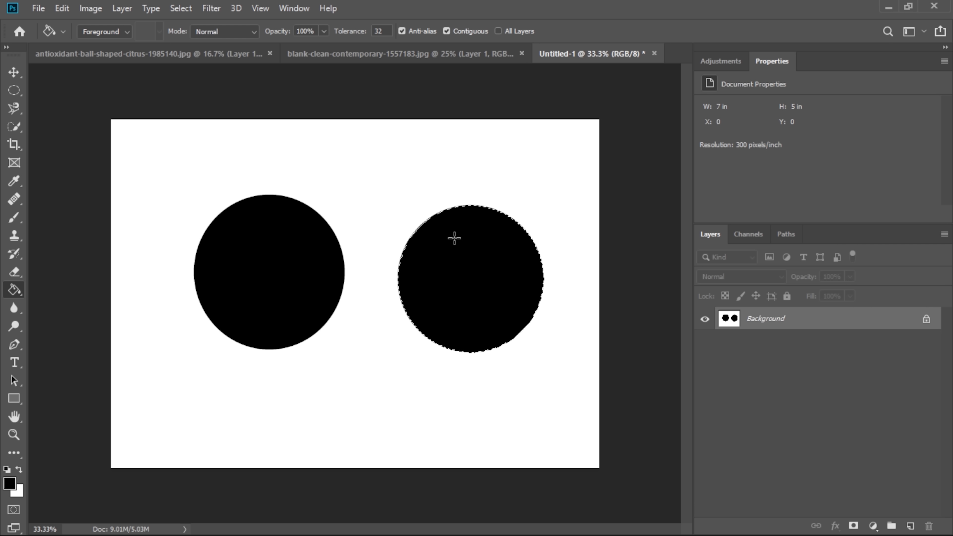
# Deselect and compare the edges of the aliased and anti-aliased black circles at up to 300% magnification.
pyautogui.hotkey('ctrl', 'd')
pyautogui.hotkey('ctrl', '+')
pyautogui.hotkey('ctrl', '+')
pyautogui.hotkey('ctrl', '+')
pyautogui.hotkey('ctrl', '+')
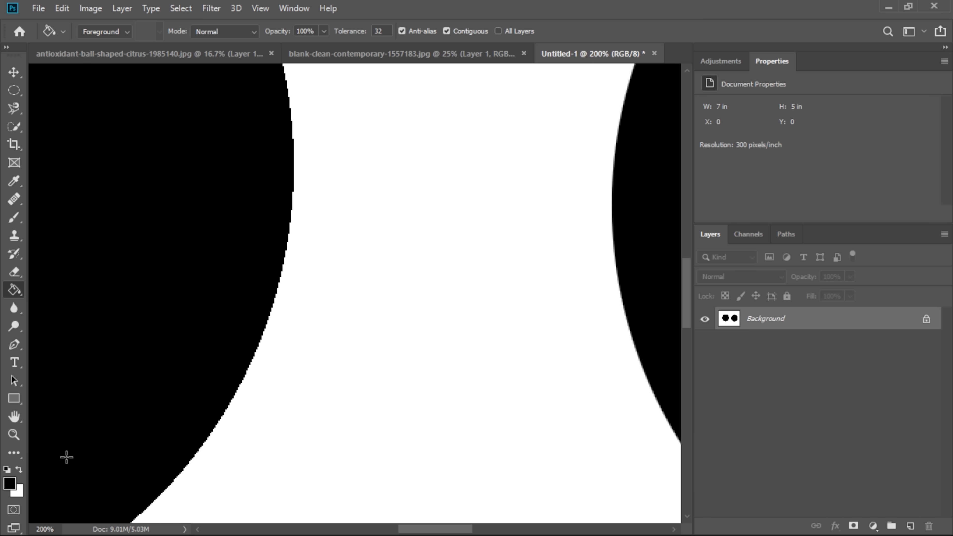
pyautogui.moveTo(415, 533); pyautogui.dragTo(425, 532)
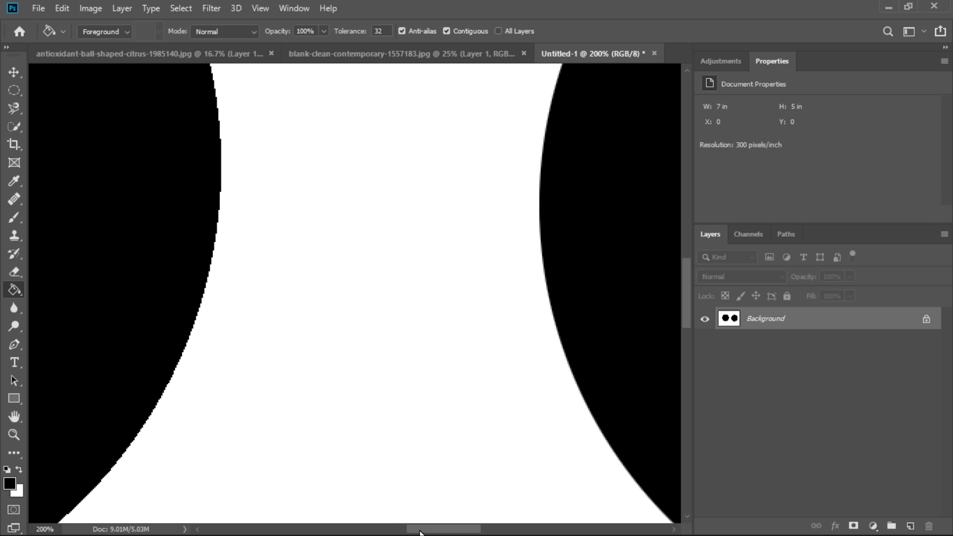
pyautogui.hotkey('ctrl', '+')
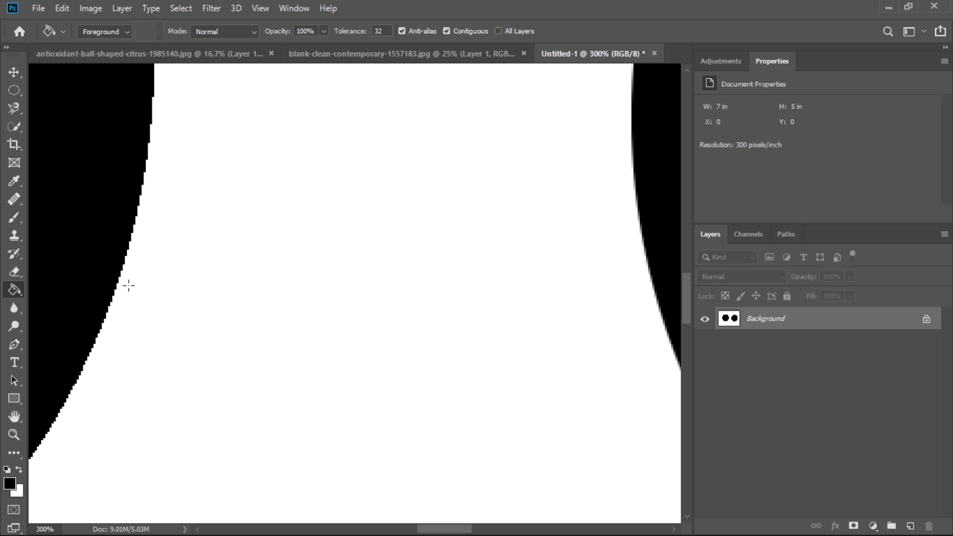
pyautogui.click(475, 529)
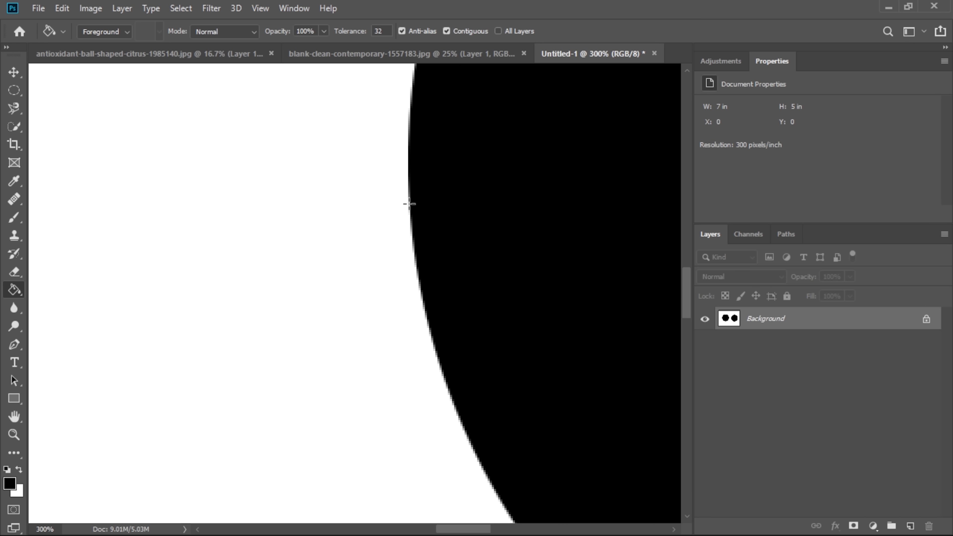
pyautogui.scroll(-5, 417, 330)
pyautogui.scroll(5, 485, 376)
pyautogui.moveTo(454, 531); pyautogui.dragTo(440, 531)
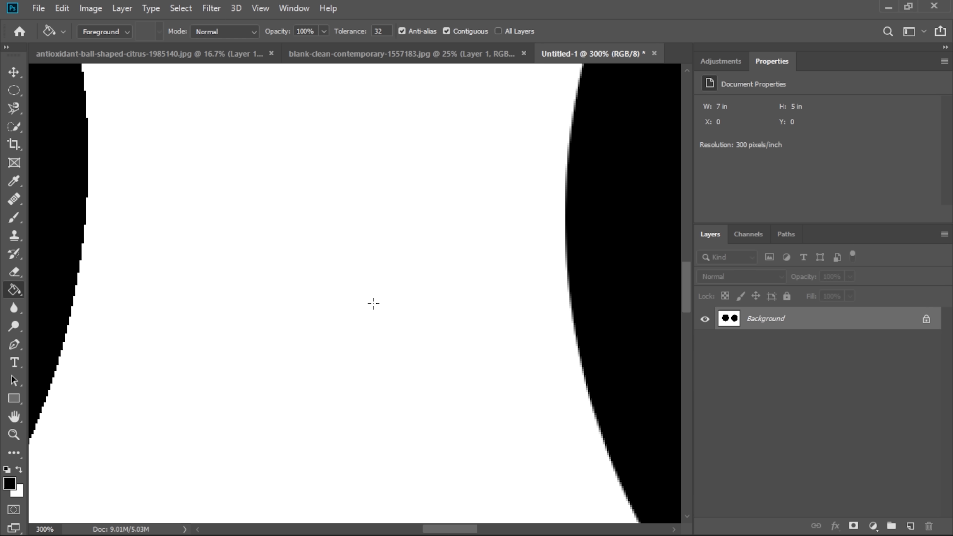
pyautogui.hotkey('ctrl', '1')
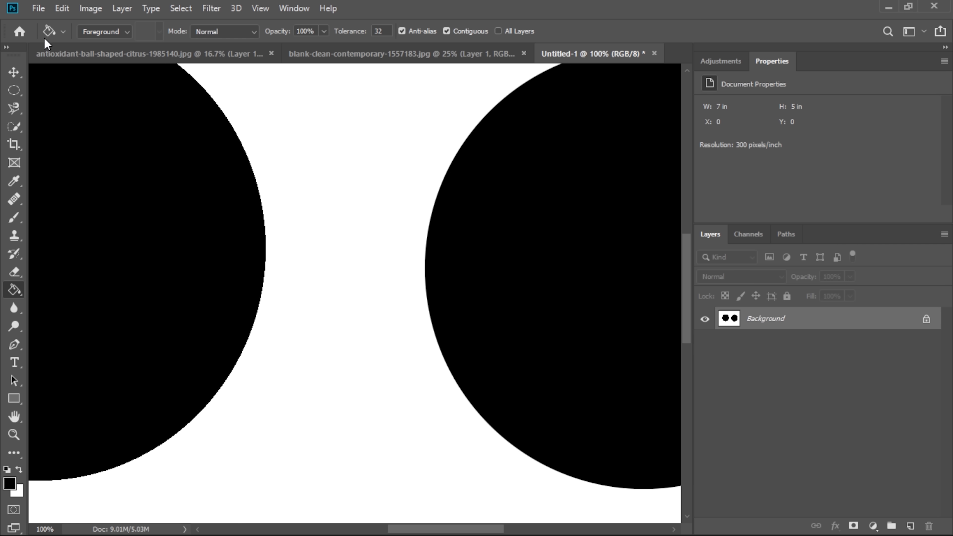
# View the style options available for the Elliptical Marquee tool.
pyautogui.click(13, 90)
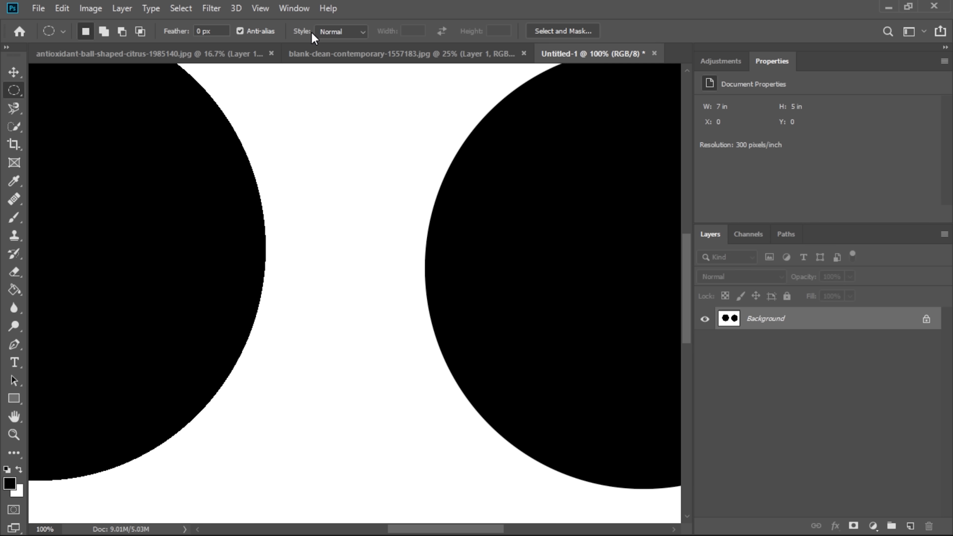
pyautogui.click(340, 34)
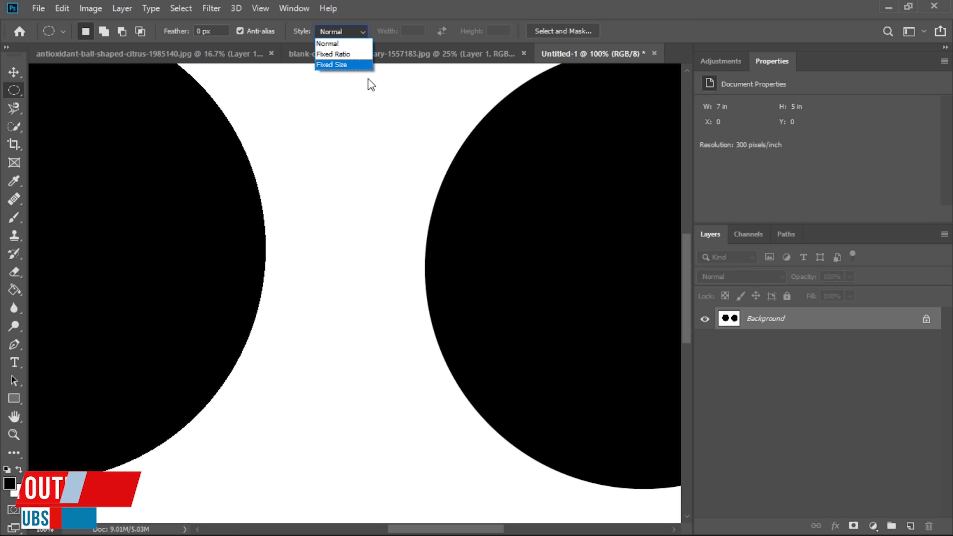
pyautogui.click(396, 11)
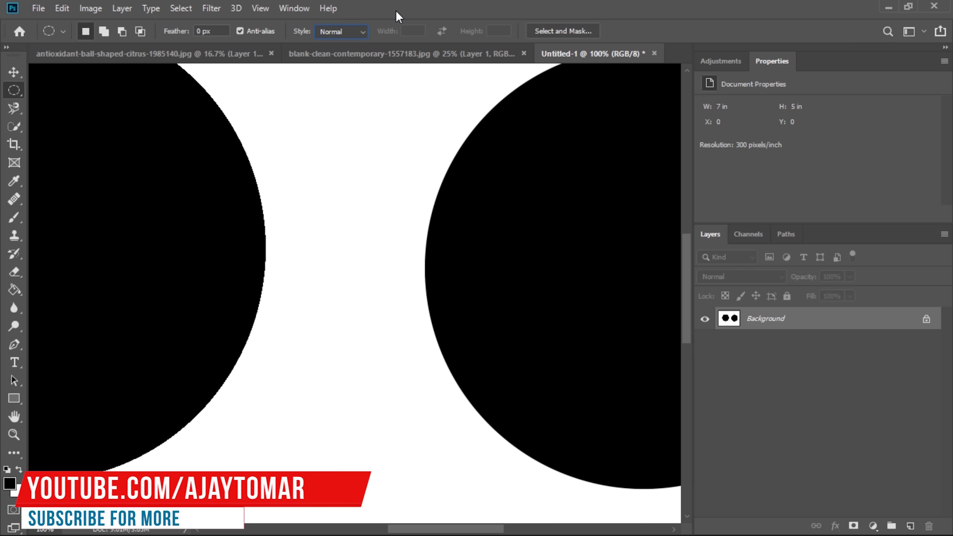
# Undo both black circle fills and their selections to restore the blank white canvas.
pyautogui.hotkey('ctrl', '-')
pyautogui.hotkey('ctrl', '-')
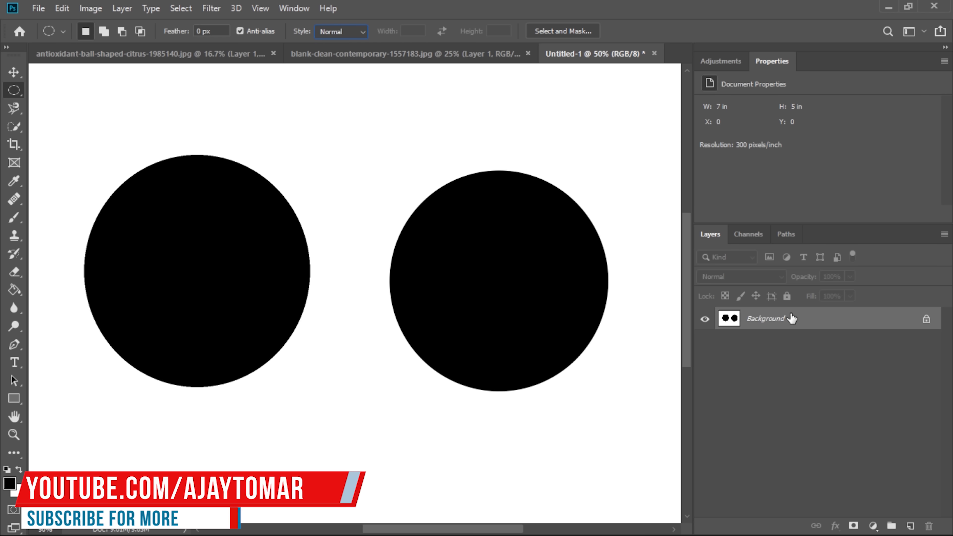
pyautogui.hotkey('ctrl', 'z')
pyautogui.hotkey('ctrl', 'z')
pyautogui.hotkey('ctrl', 'z')
pyautogui.hotkey('ctrl', 'z')
pyautogui.hotkey('ctrl', 'z')
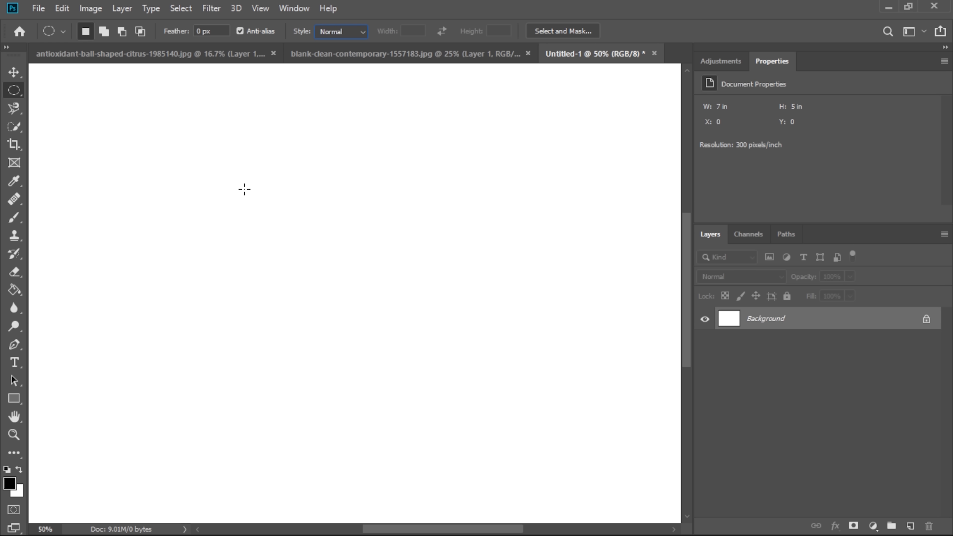
pyautogui.hotkey('ctrl', '-')
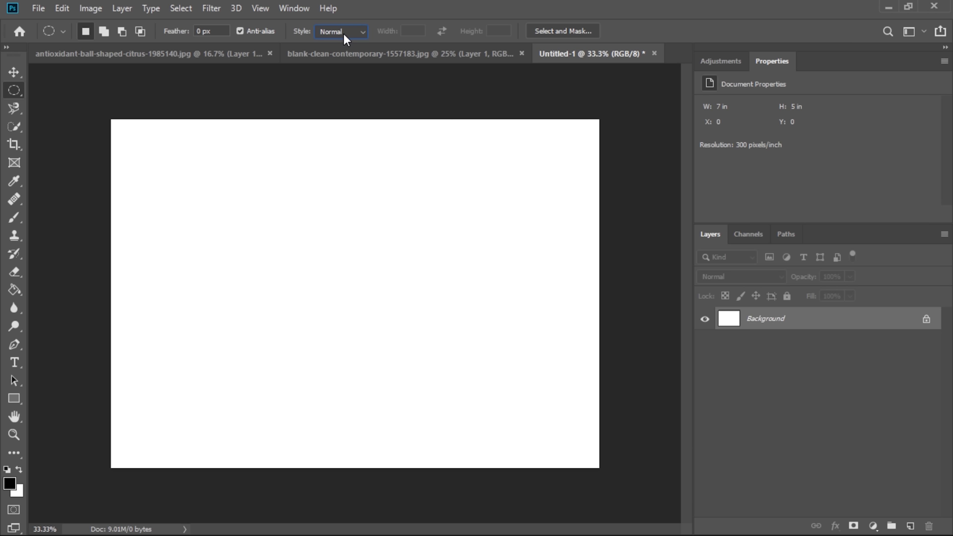
# Draw a free elliptical selection in Normal style, and replace it with a circular one using Fixed Ratio 1:1.
pyautogui.moveTo(221, 164); pyautogui.dragTo(488, 384)
pyautogui.click(332, 33)
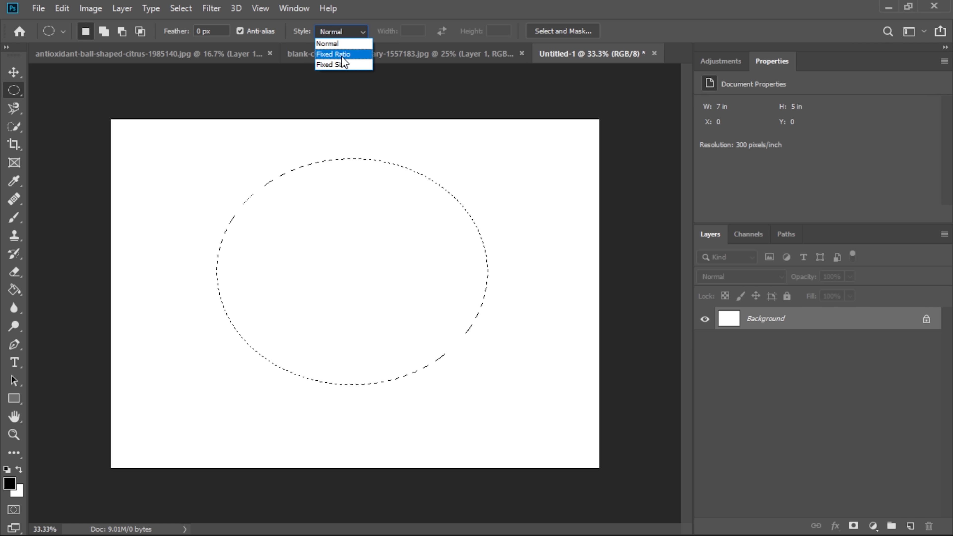
pyautogui.click(340, 56)
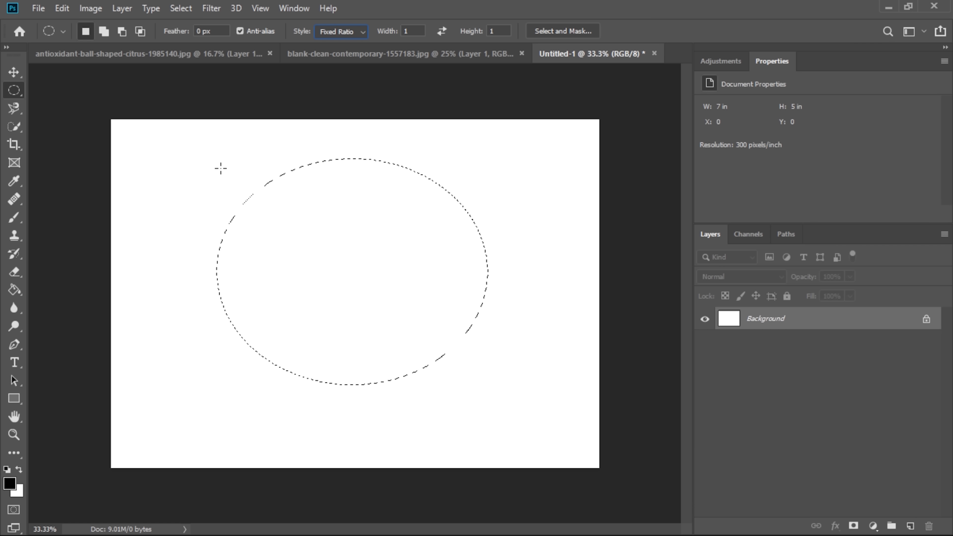
pyautogui.moveTo(176, 164); pyautogui.dragTo(625, 391)
# Set the fixed ratio's width to 2 with height 1 and draw a wide elliptical selection.
pyautogui.click(407, 30)
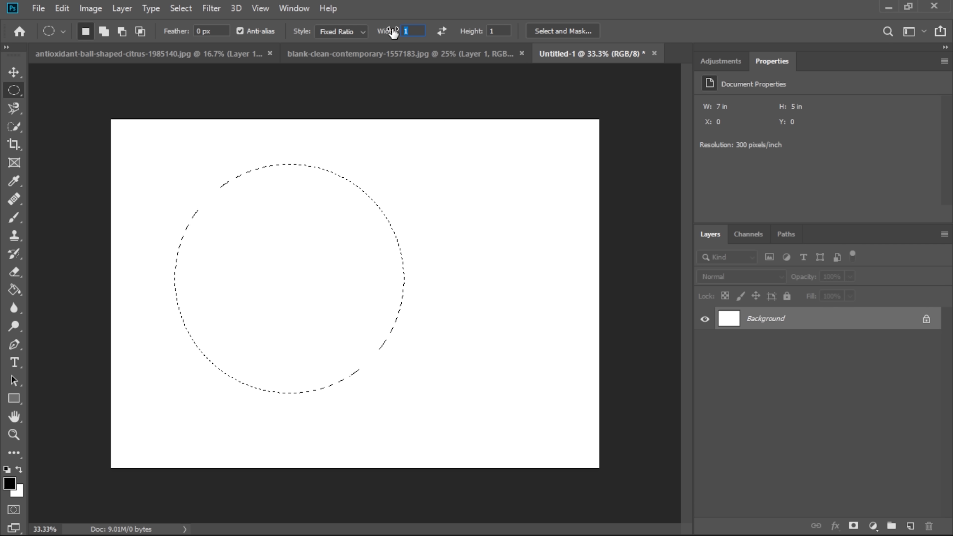
pyautogui.write('2')
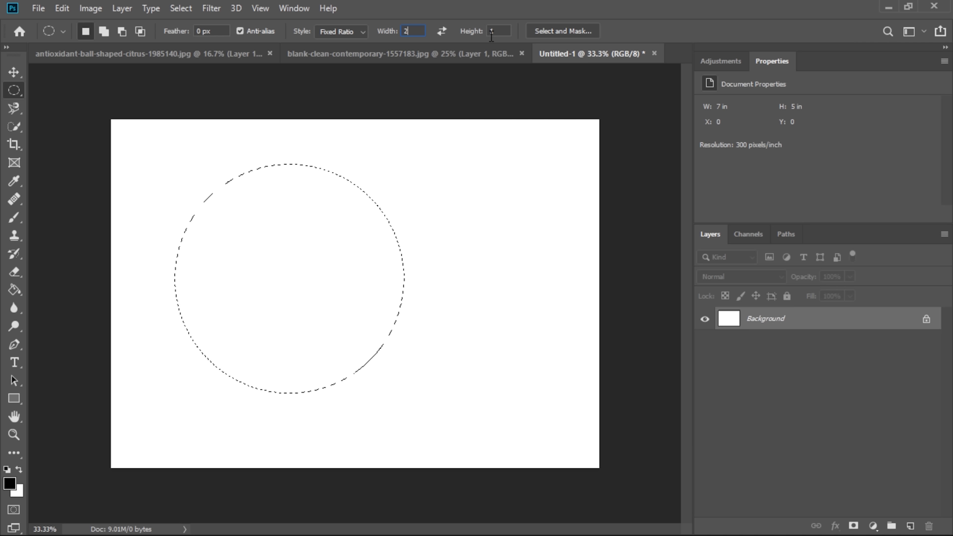
pyautogui.moveTo(193, 150); pyautogui.dragTo(488, 413)
# Draw a free rectangular selection in Normal style with the Rectangular Marquee tool.
pyautogui.rightClick(13, 90)
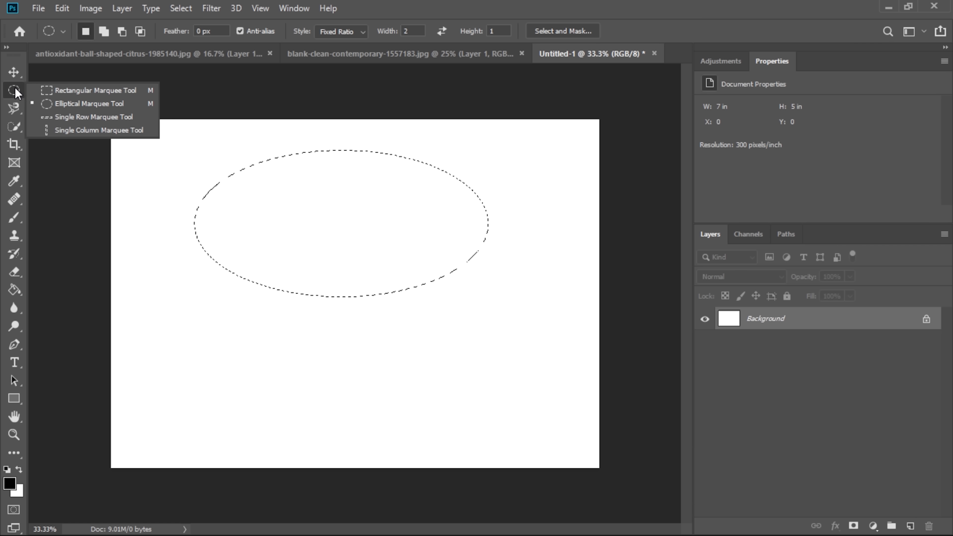
pyautogui.click(72, 92)
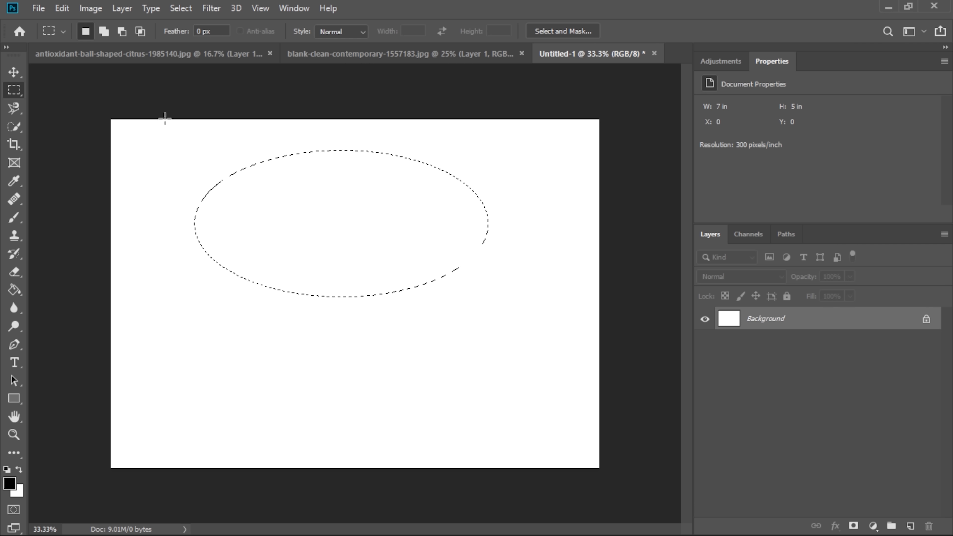
pyautogui.moveTo(155, 147); pyautogui.dragTo(474, 324)
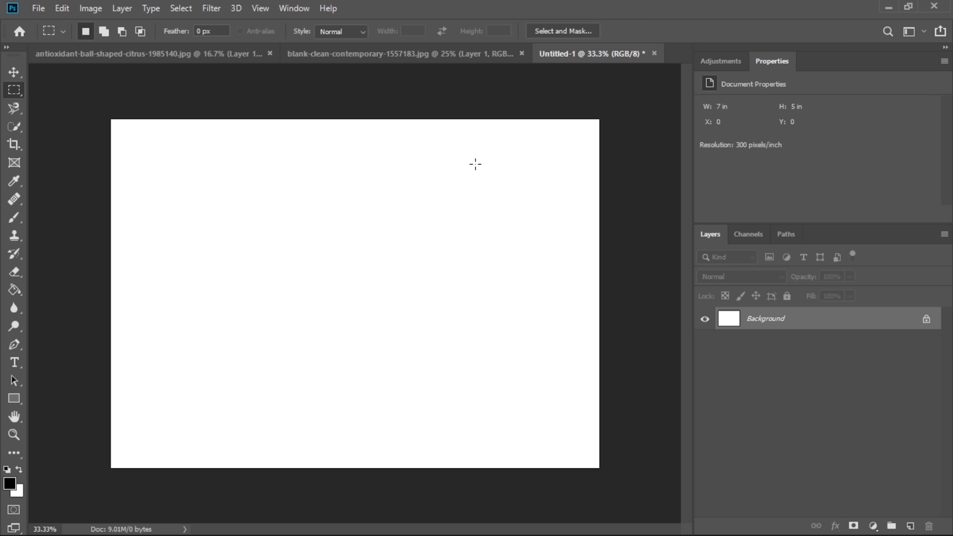
# Set the rectangular marquee to Fixed Ratio 1:1 and draw a large square selection.
pyautogui.click(358, 32)
pyautogui.click(339, 54)
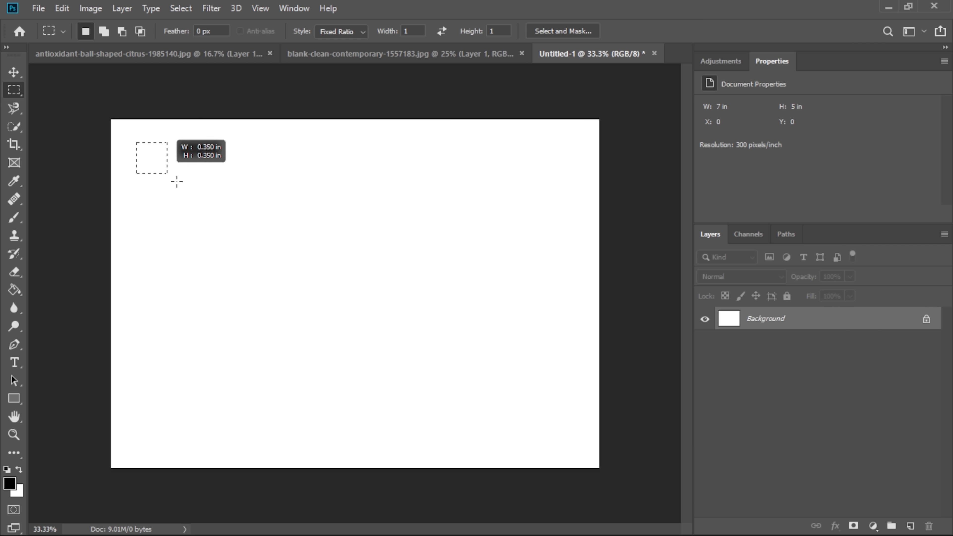
pyautogui.moveTo(177, 182); pyautogui.dragTo(430, 375)
# Set the rectangular marquee's ratio width to 2 and replace the square with a 2:1 rectangular selection.
pyautogui.click(407, 32)
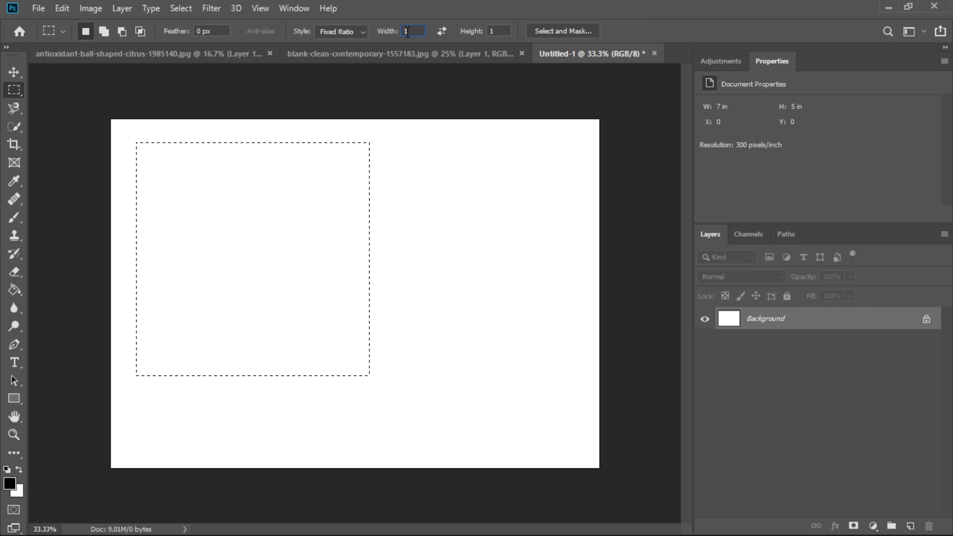
pyautogui.write('2')
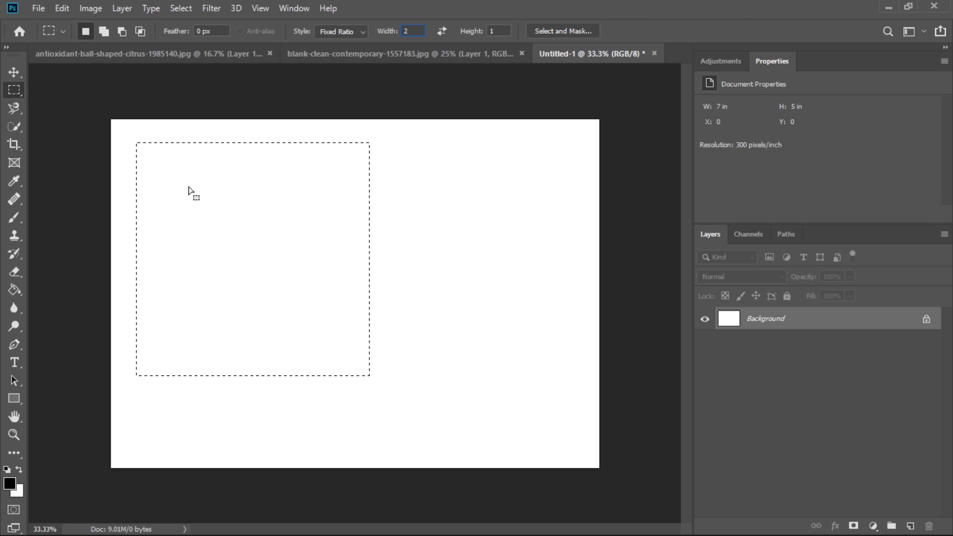
pyautogui.click(325, 164)
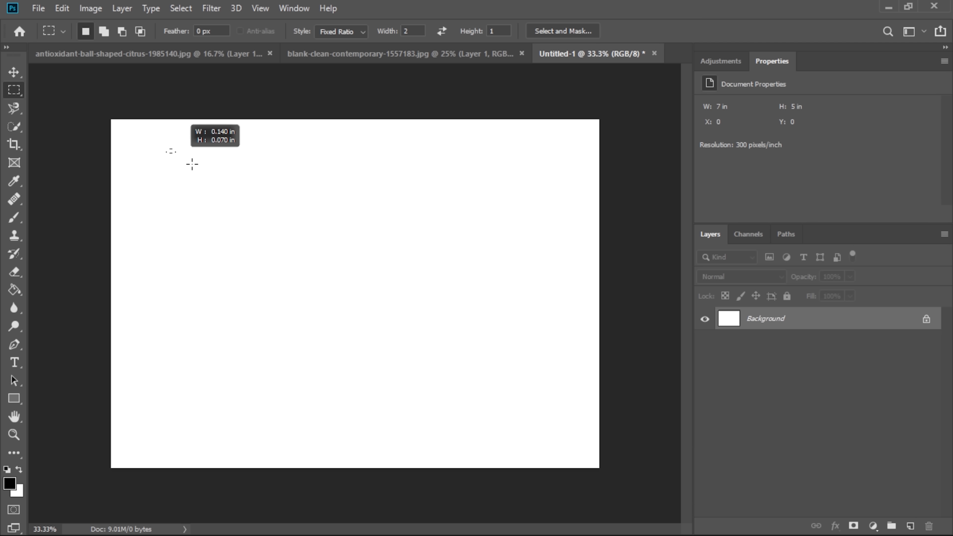
pyautogui.moveTo(192, 164); pyautogui.dragTo(487, 376)
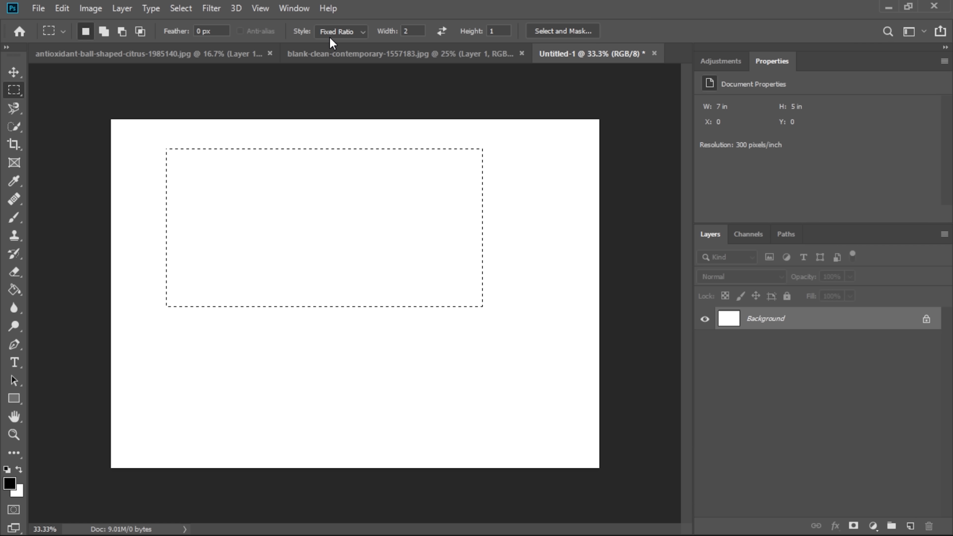
# Set the rectangular marquee to a Fixed Size of 100 by 100 px and place square selections on the canvas.
pyautogui.click(332, 28)
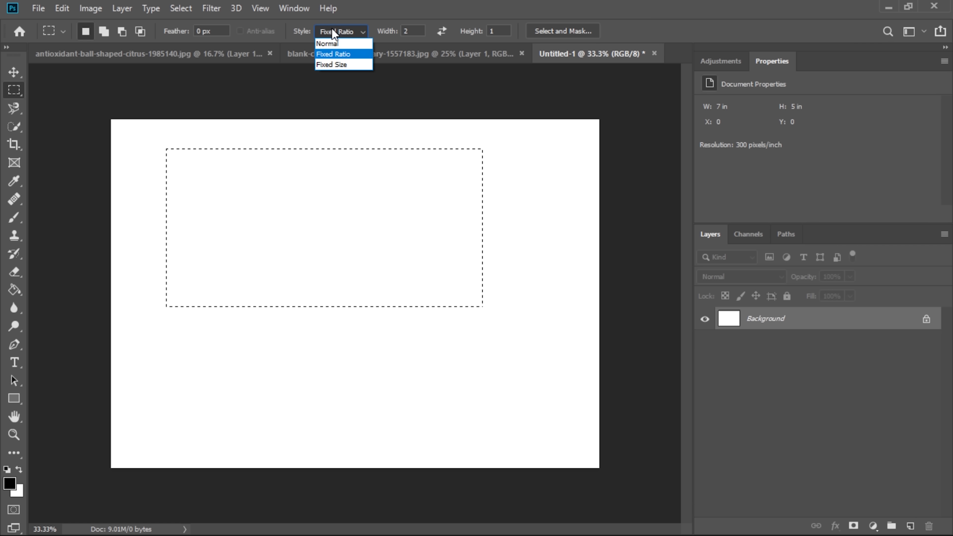
pyautogui.click(345, 66)
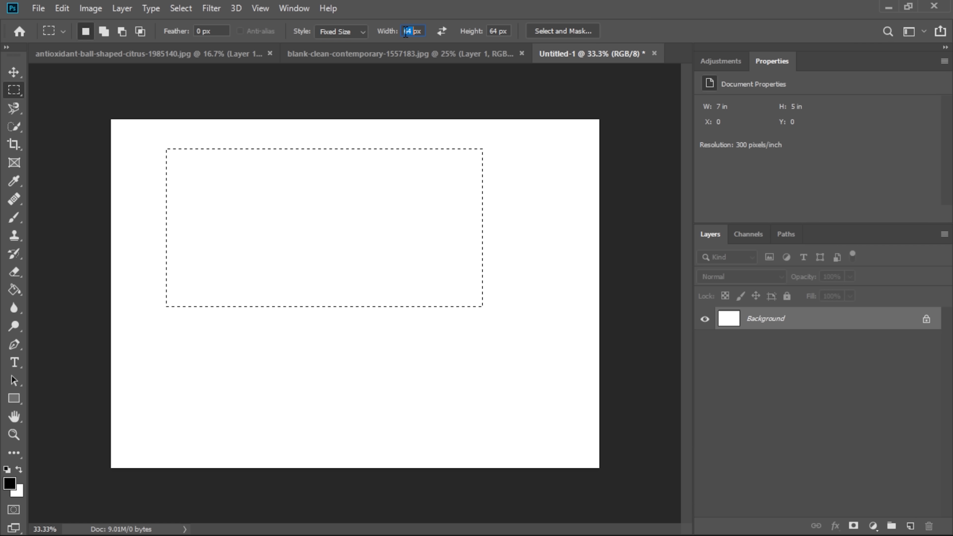
pyautogui.write('100')
pyautogui.write('100')
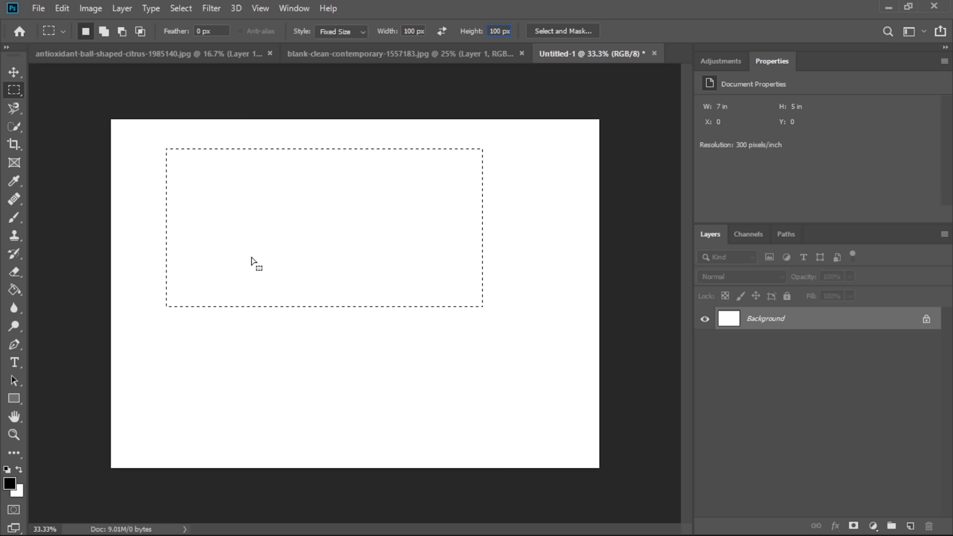
pyautogui.click(219, 339)
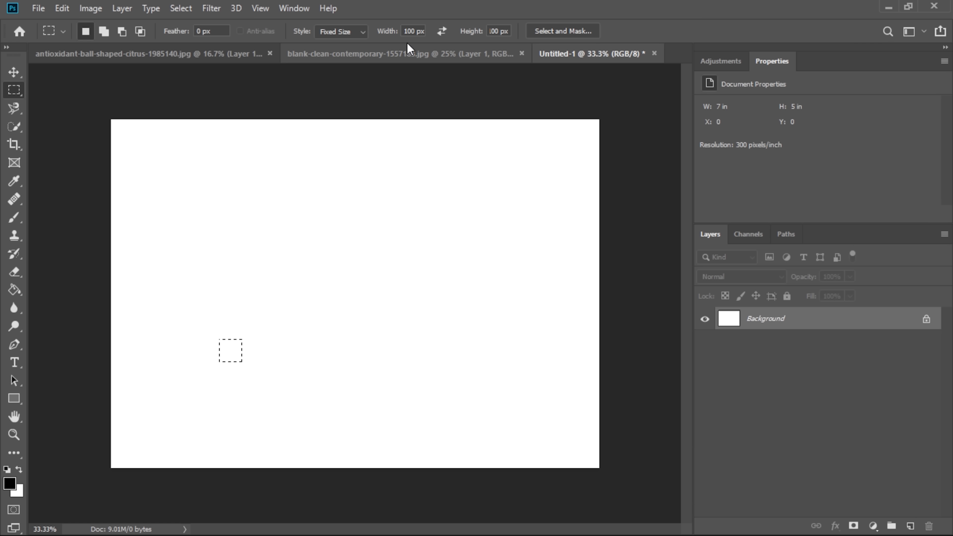
pyautogui.moveTo(227, 179)
pyautogui.mouseDown()
pyautogui.moveTo(302, 263)
pyautogui.moveTo(371, 298)
pyautogui.moveTo(212, 186)
pyautogui.mouseUp()
pyautogui.moveTo(327, 312); pyautogui.dragTo(252, 355)
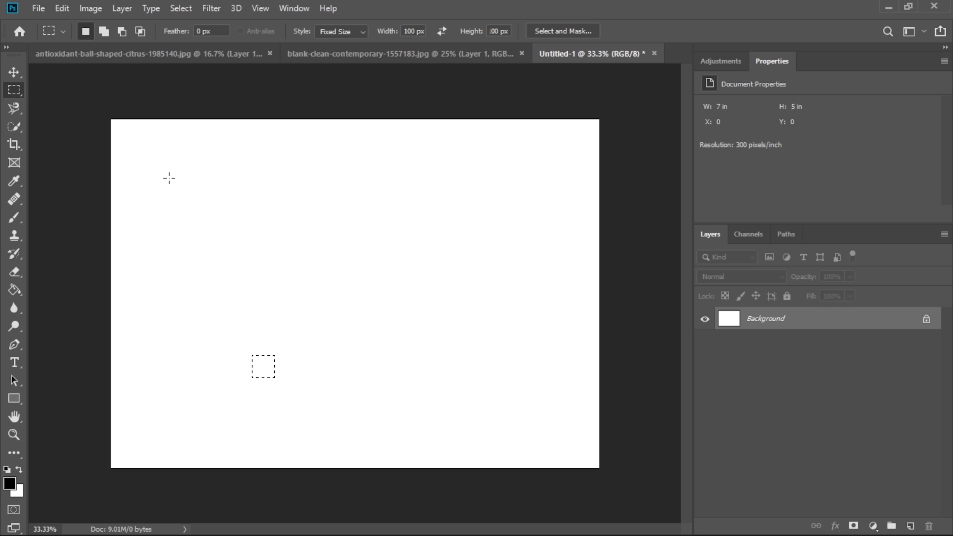
# Clear the fixed-size square selection and activate the Lasso tool.
pyautogui.click(171, 169)
pyautogui.click(14, 108)
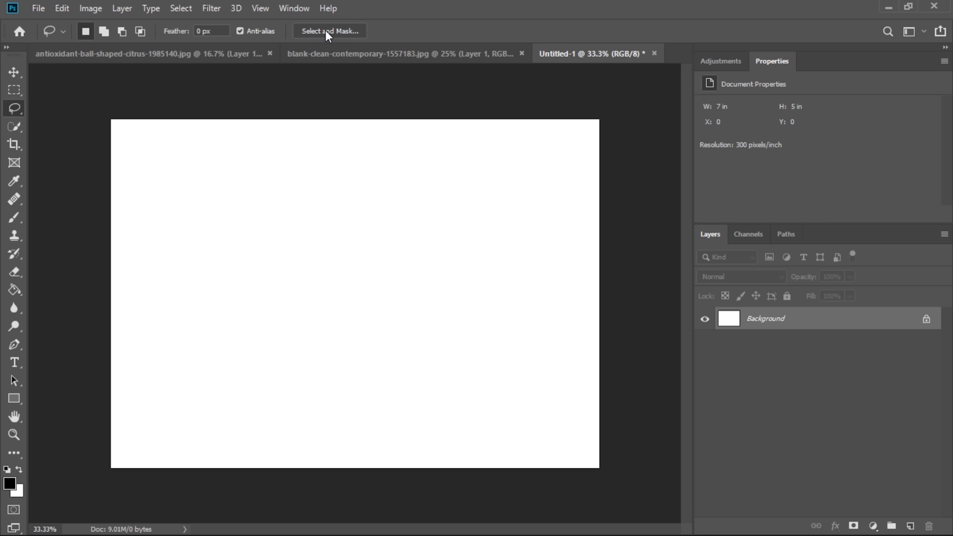